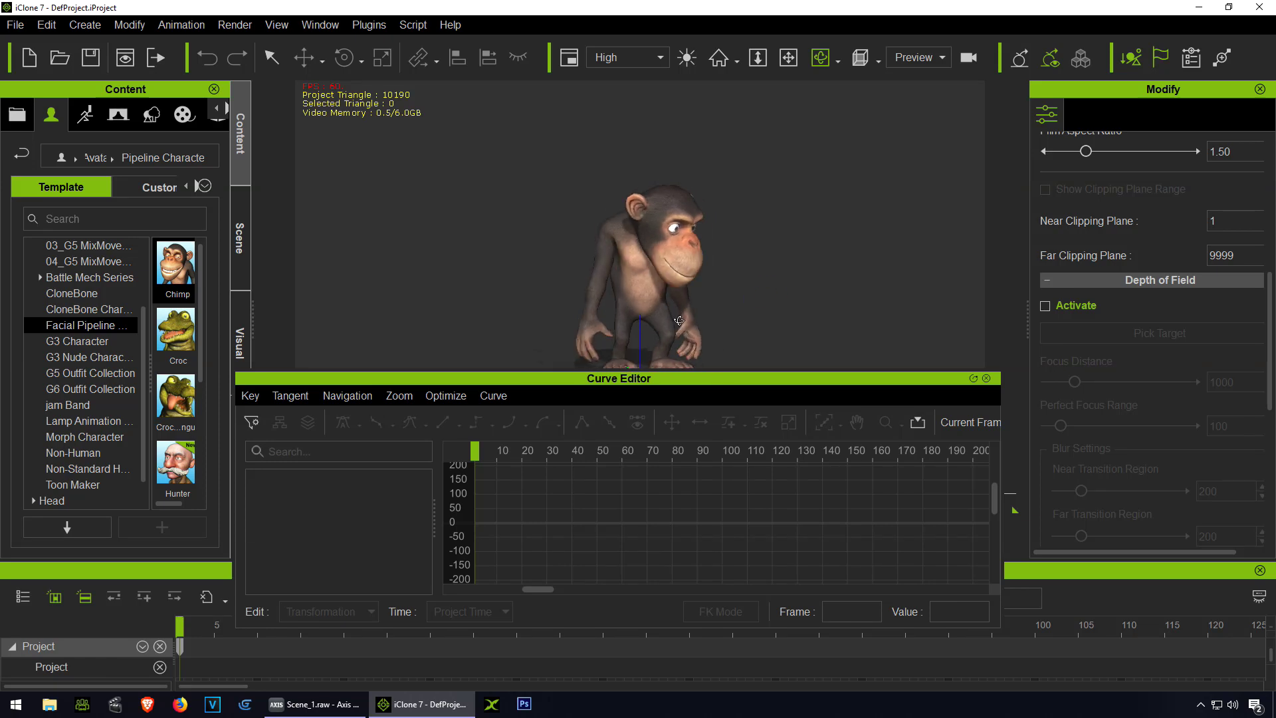
- Dock the Curve Editor below the viewport and play the chimp animation, orbiting to face it
drag(734, 378, 678, 560)
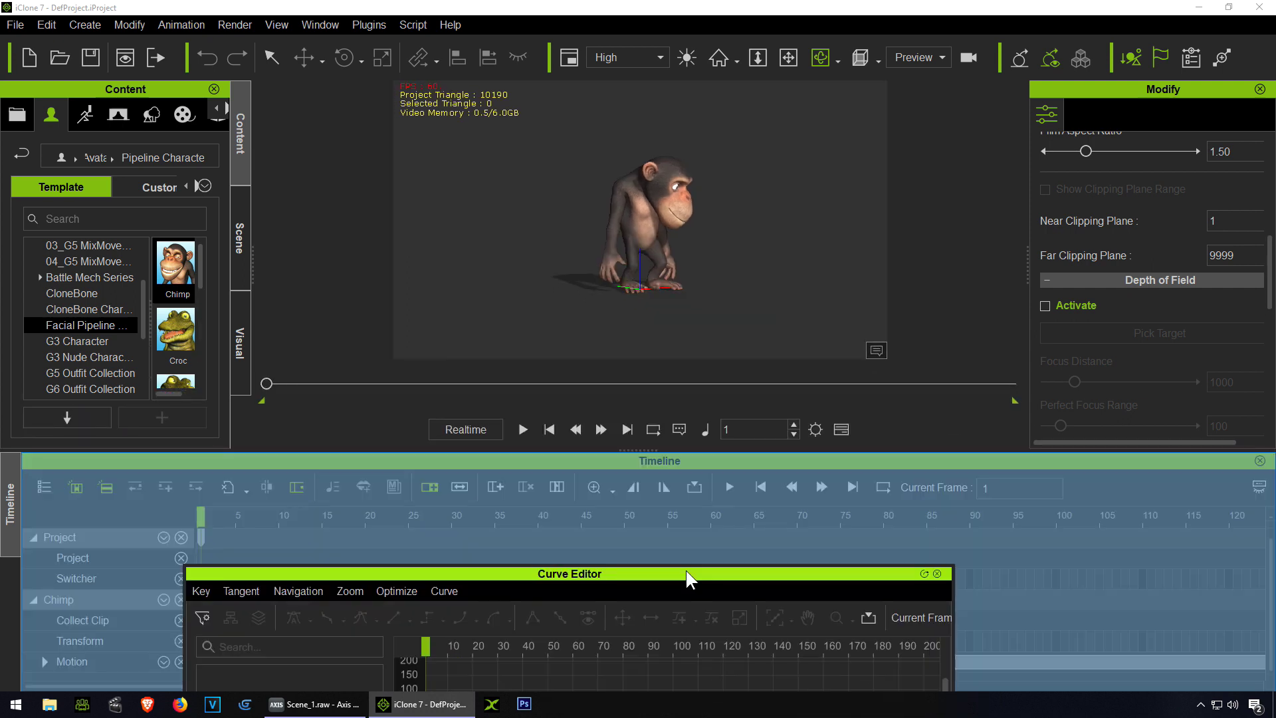
click(523, 429)
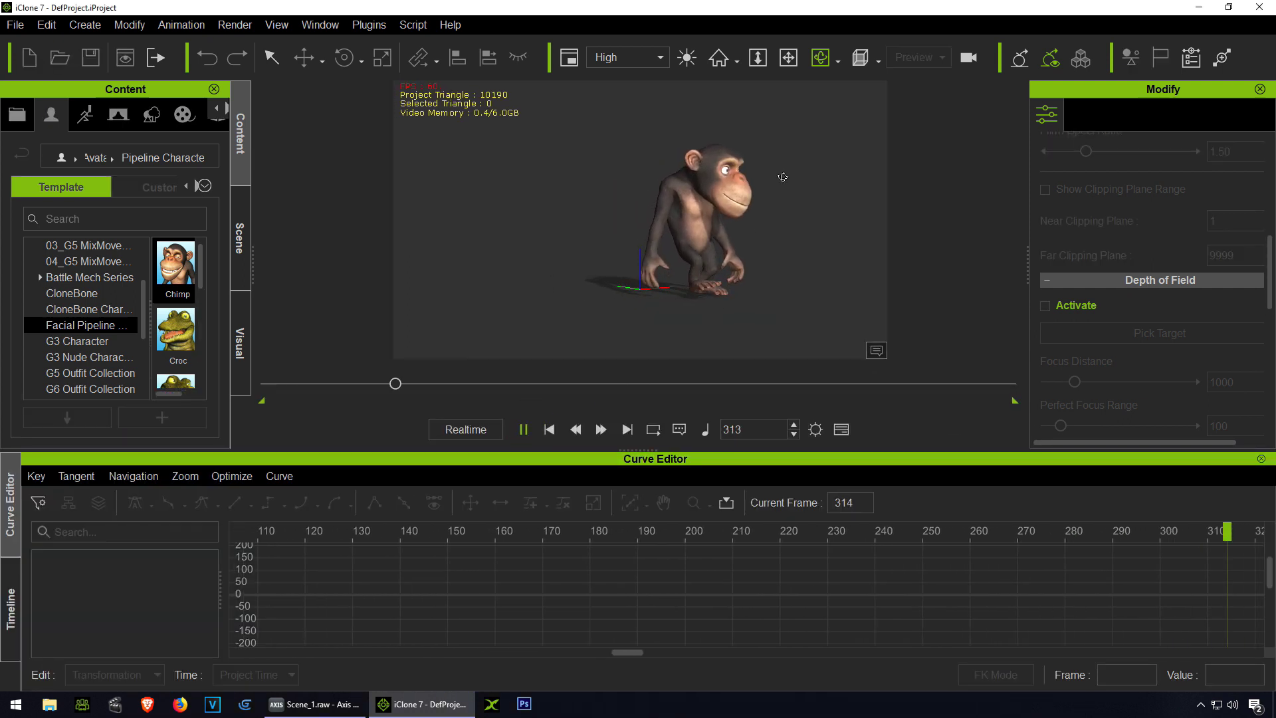
click(820, 57)
drag(698, 260, 605, 263)
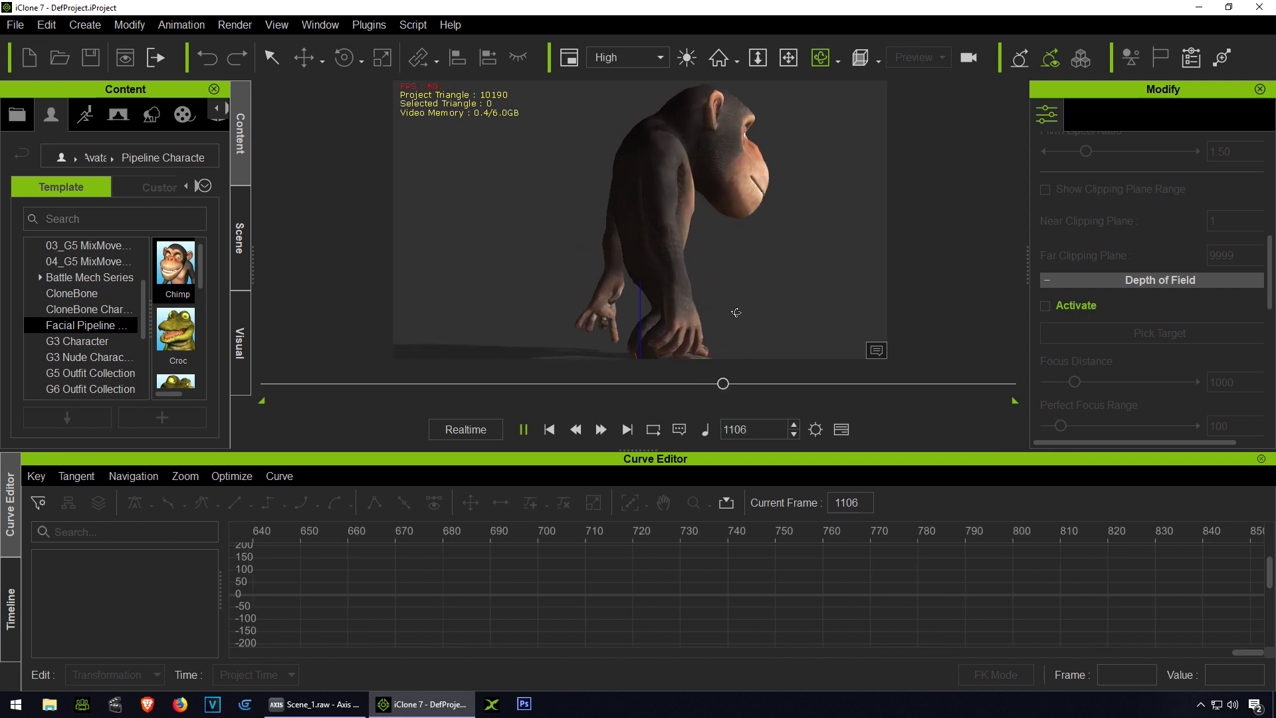
click(804, 386)
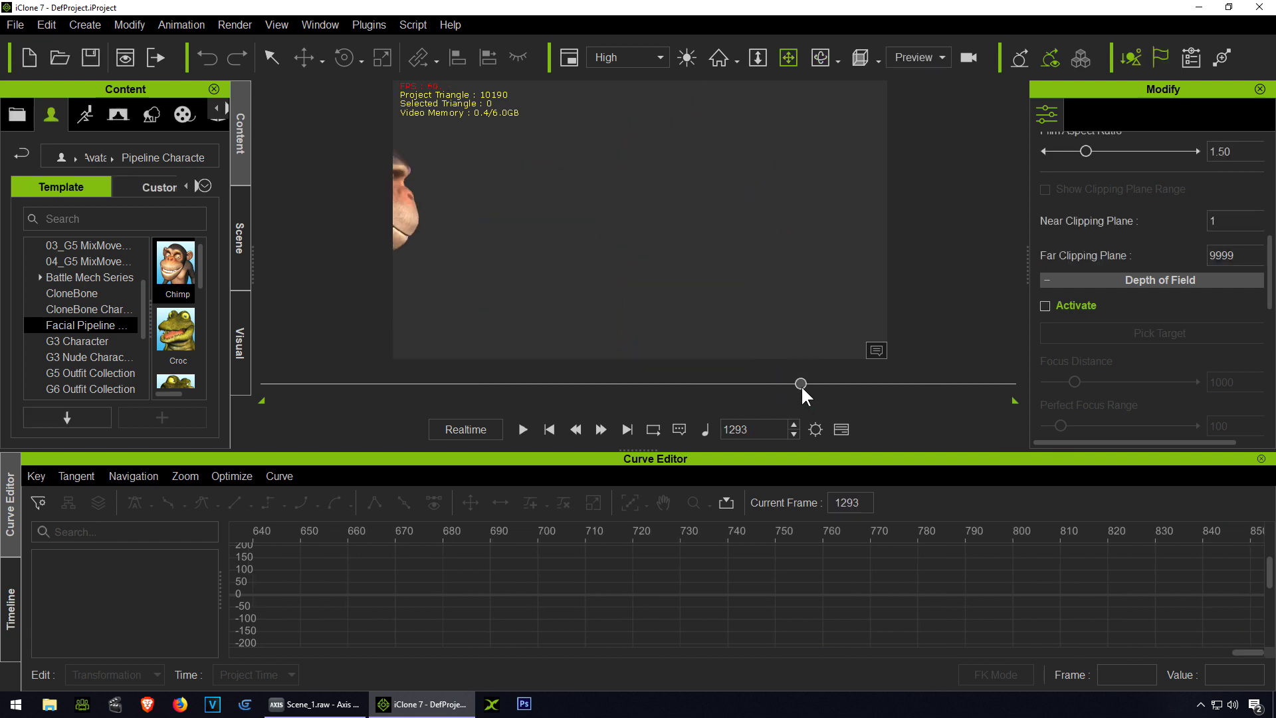
- Frame the chimp in the viewport and pause playback at frame 1550
mouse_move(594, 310)
mouse_down()
mouse_move(673, 282)
mouse_move(676, 266)
mouse_up()
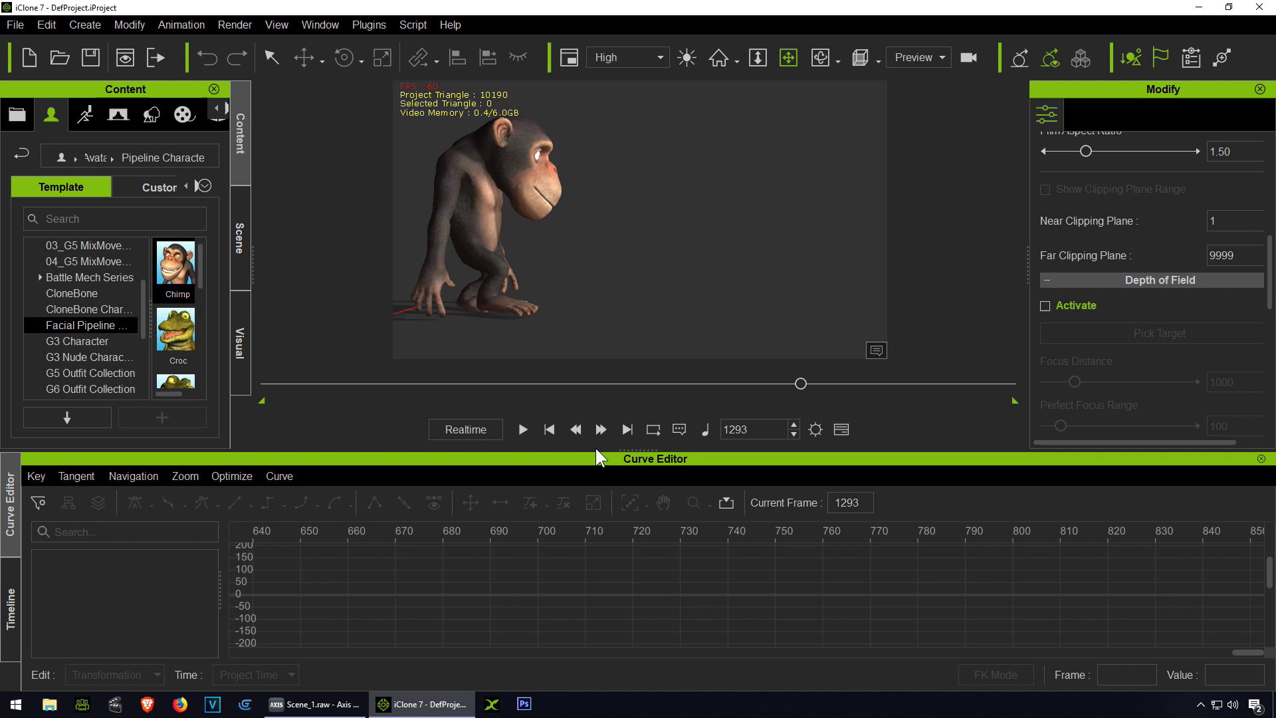
click(520, 428)
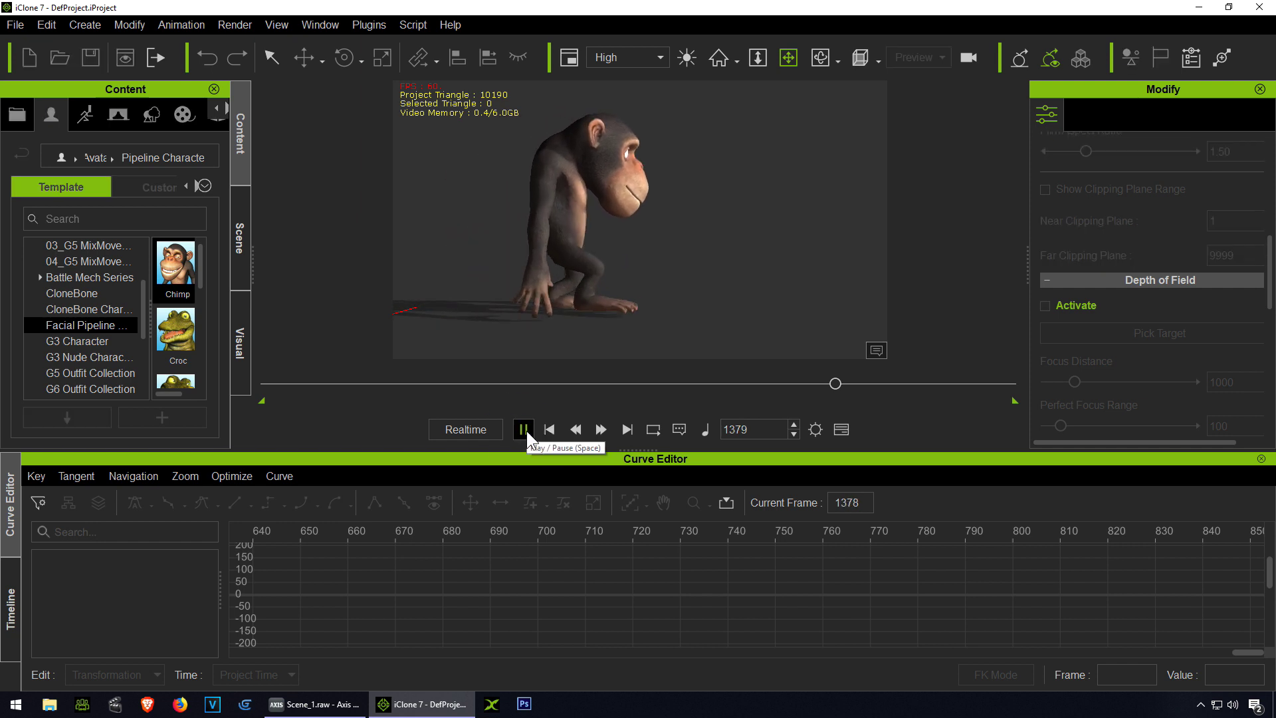
scroll(621, 271, up, 3)
key(space)
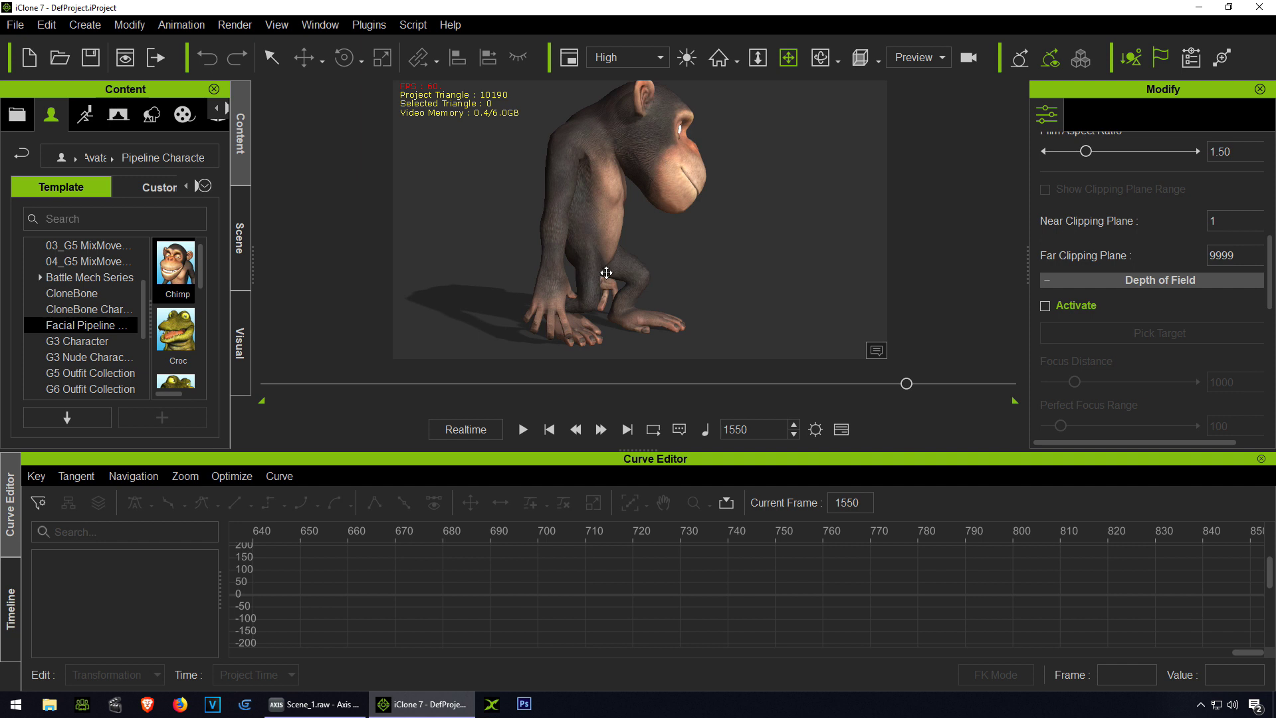
scroll(617, 271, up, 3)
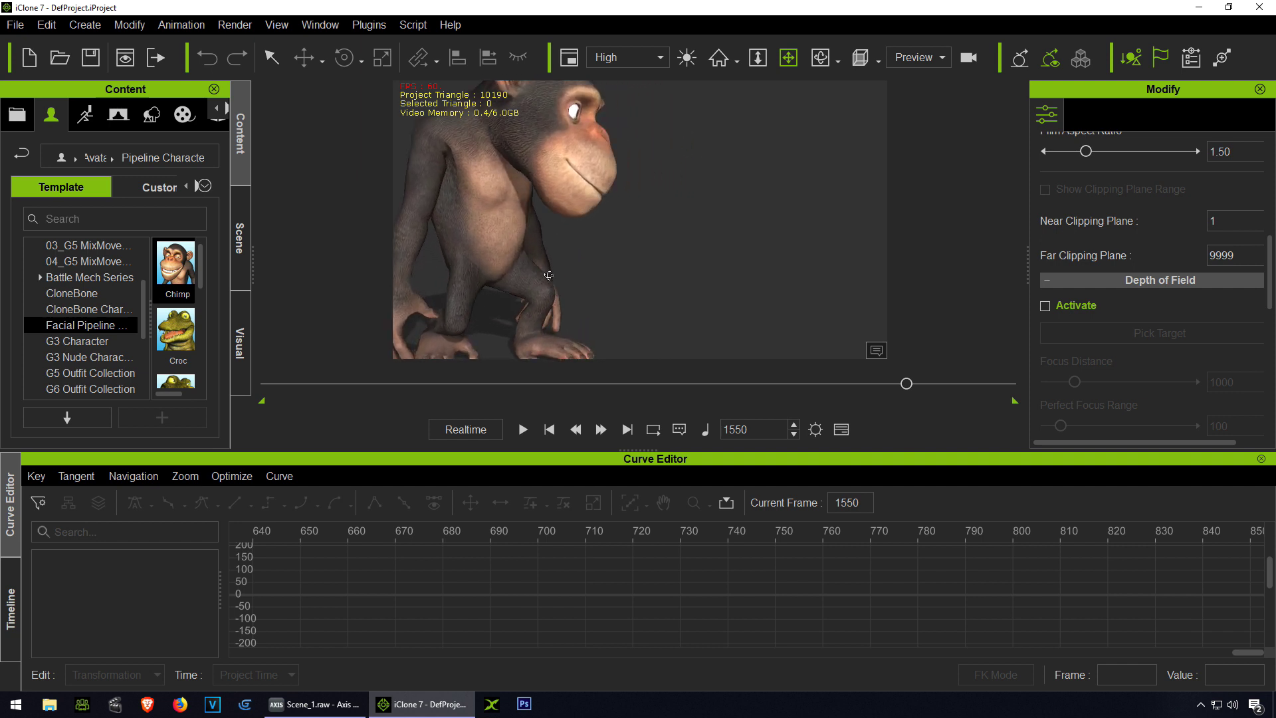
right_drag(540, 274, 606, 273)
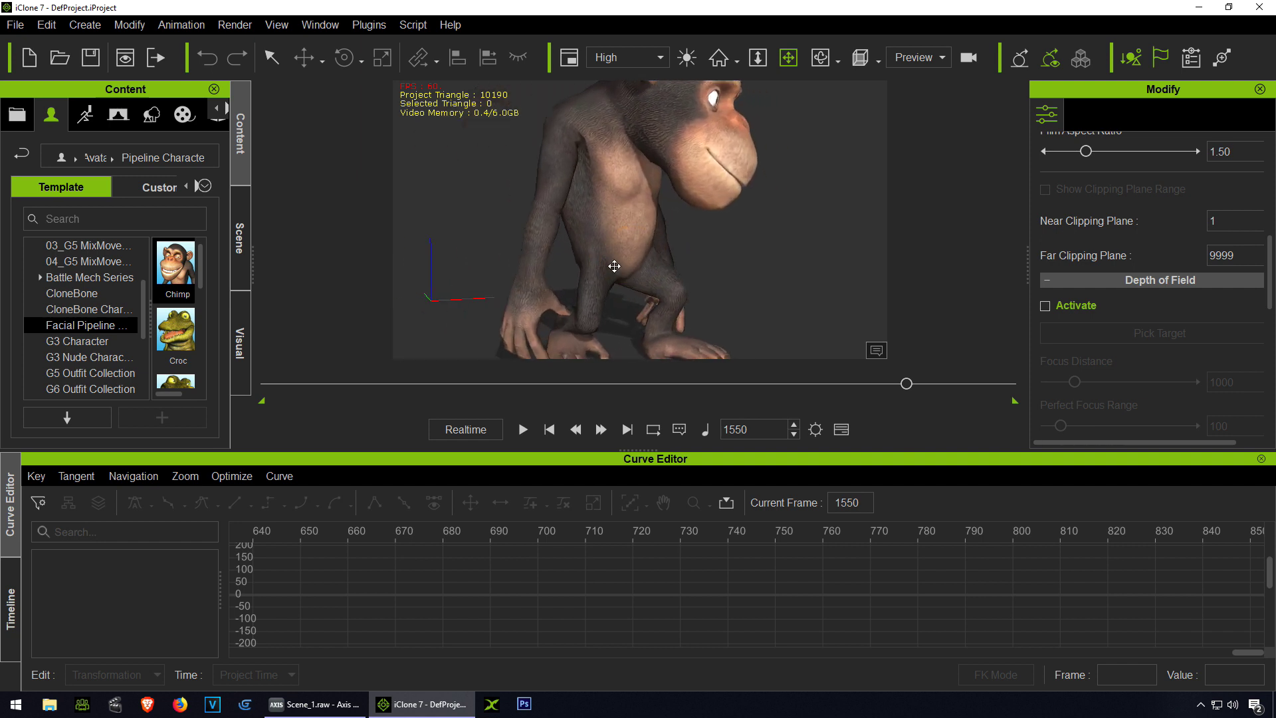
click(270, 57)
- Select the chimp to load its Hips curves and float the Curve Editor over the Timeline
click(614, 235)
scroll(621, 248, down, 3)
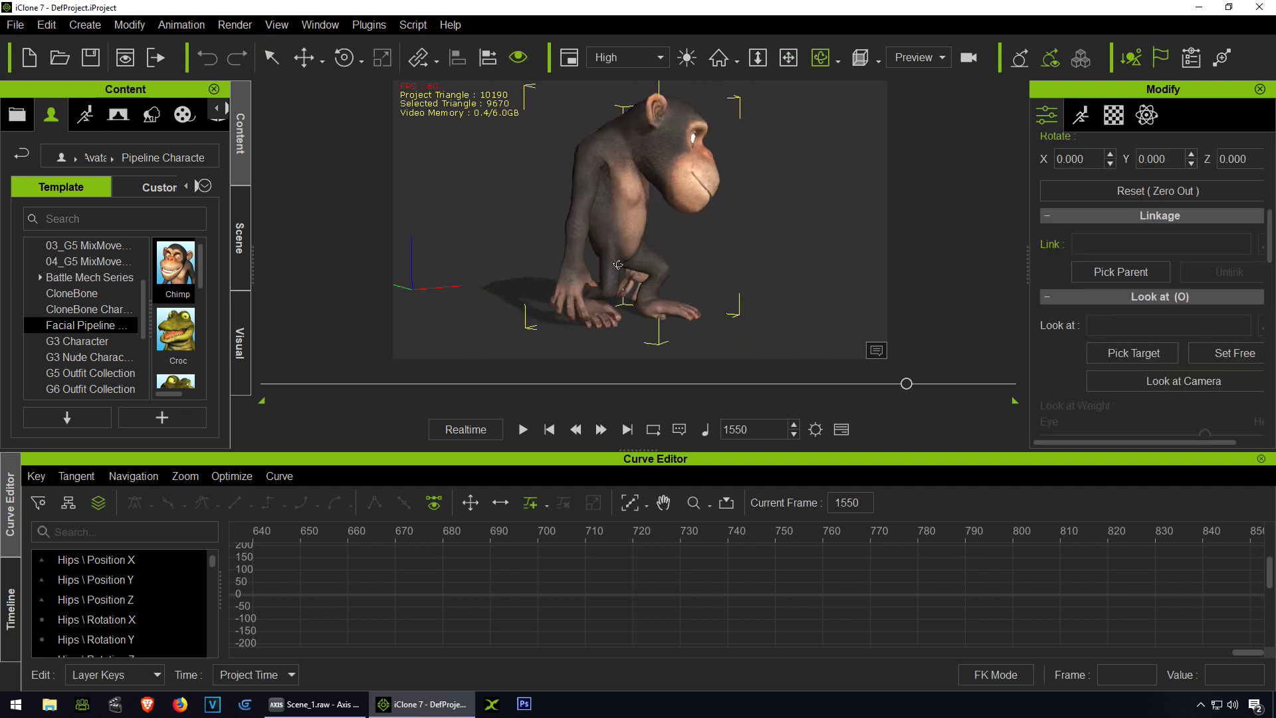
mouse_move(603, 269)
right_down()
mouse_move(643, 276)
mouse_move(618, 276)
right_up()
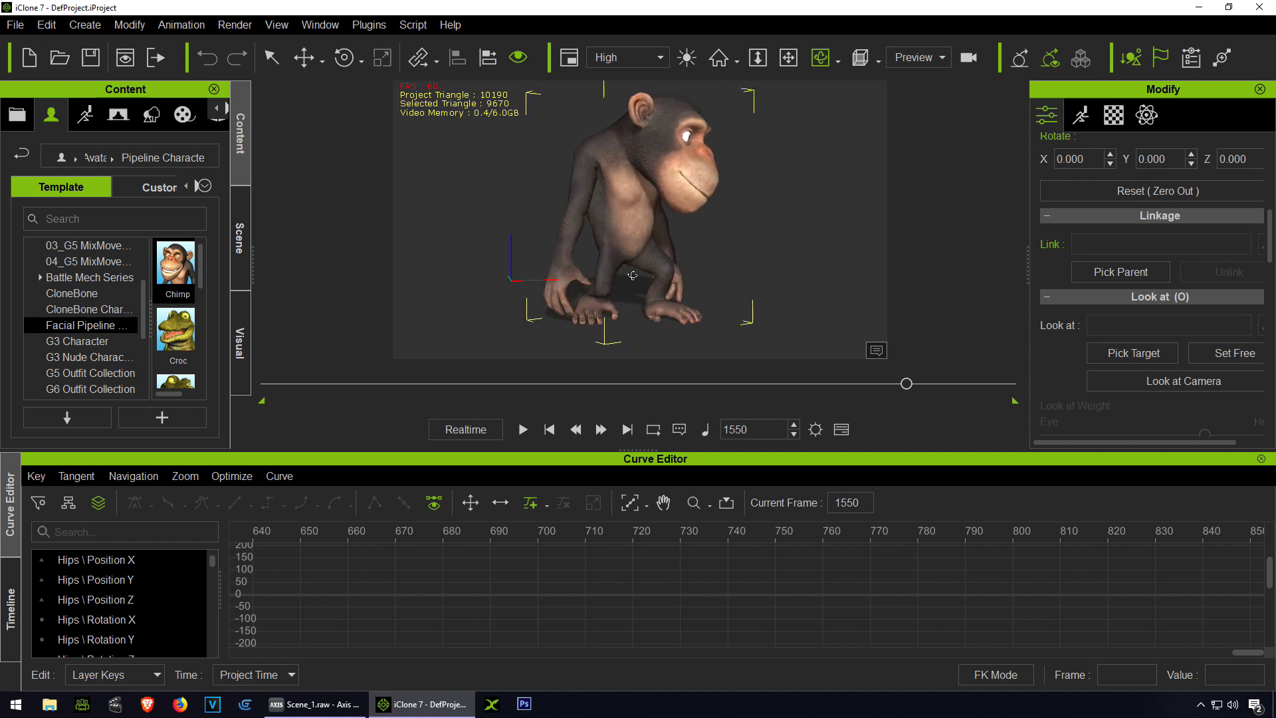
right_drag(632, 275, 609, 279)
drag(352, 458, 406, 412)
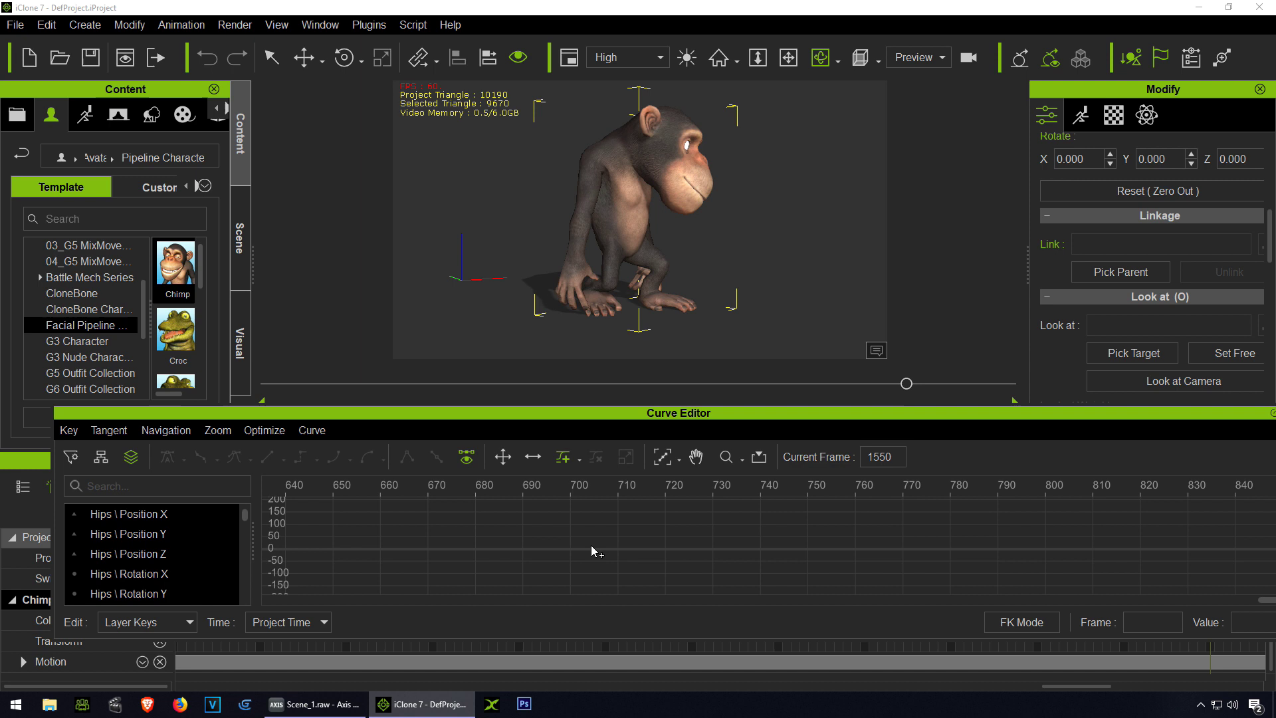
scroll(592, 546, up, 1)
scroll(599, 540, up, 1)
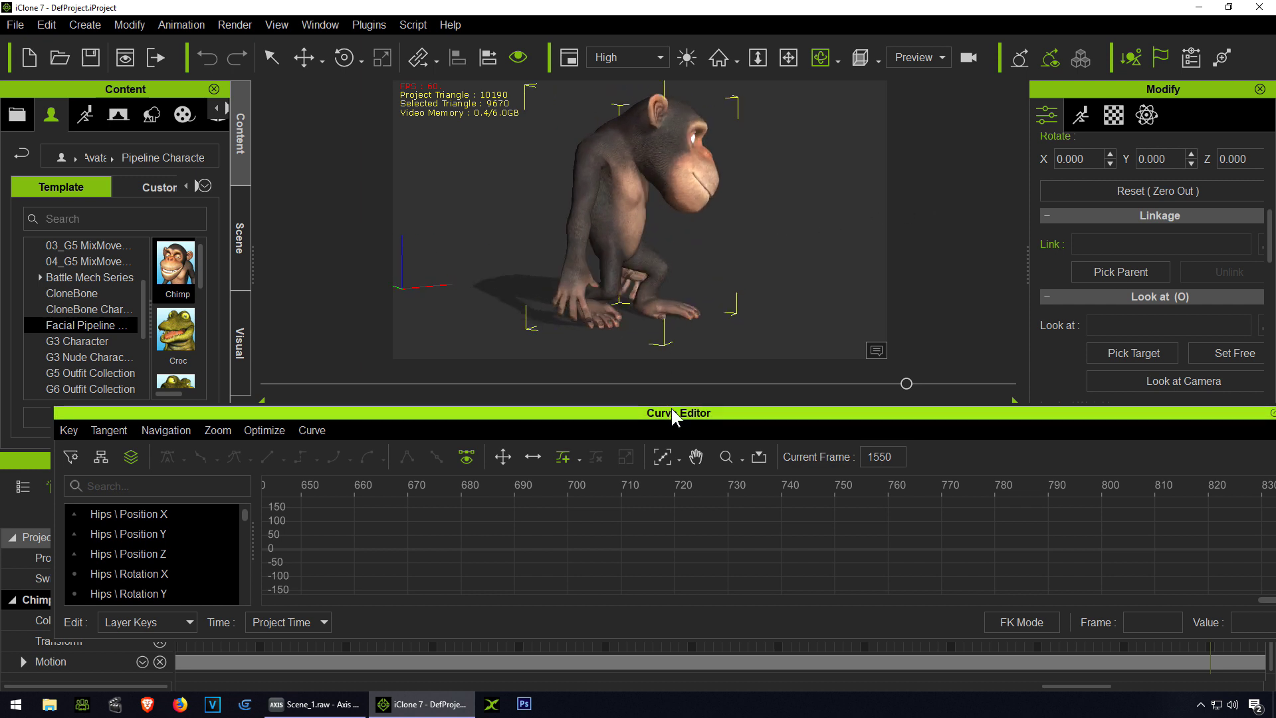
- Scrub the timeline and Curve Editor playhead from frame 1538 back to about frame 457
drag(906, 383, 860, 383)
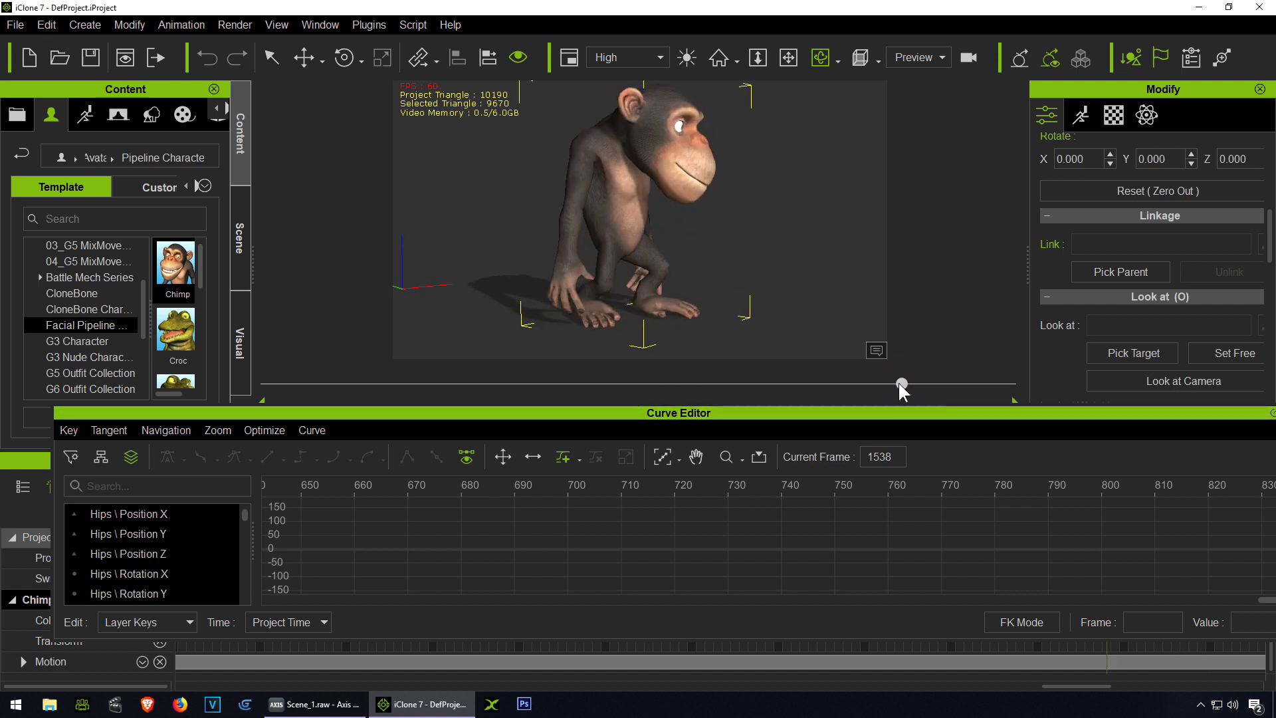
drag(835, 485, 694, 493)
drag(461, 381, 456, 383)
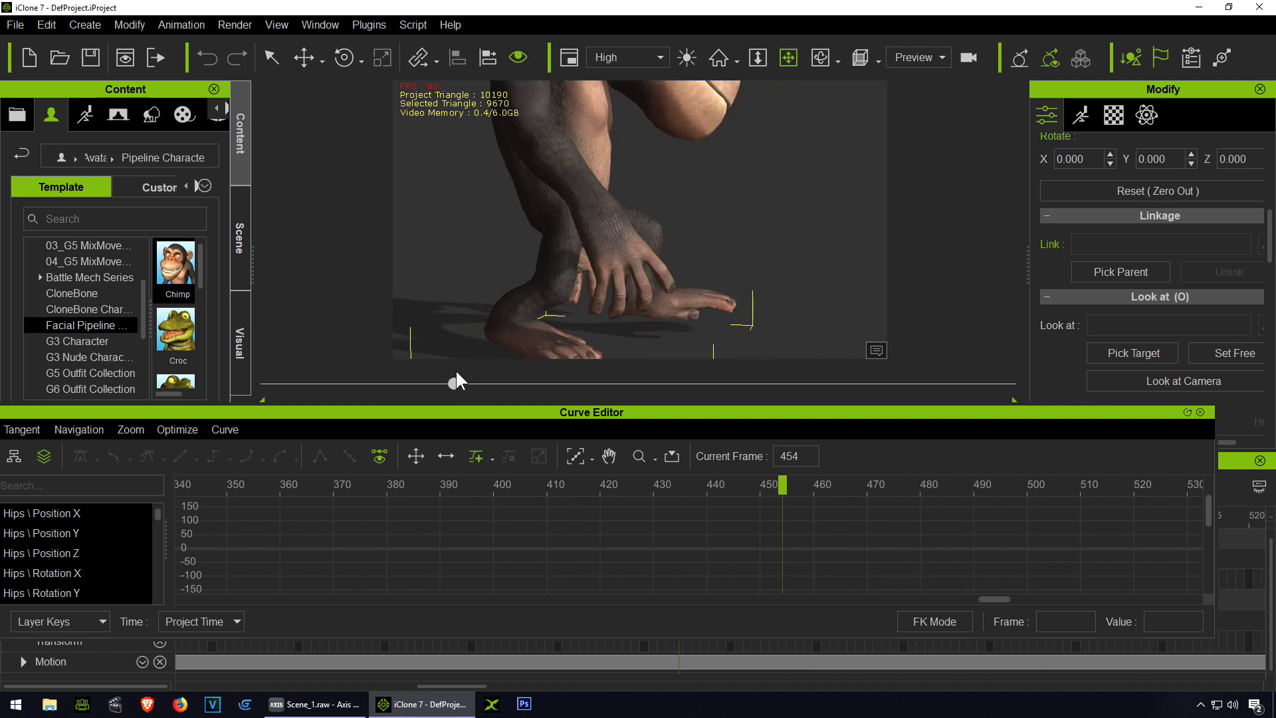
mouse_move(456, 382)
mouse_down()
mouse_move(476, 382)
mouse_move(456, 383)
mouse_up()
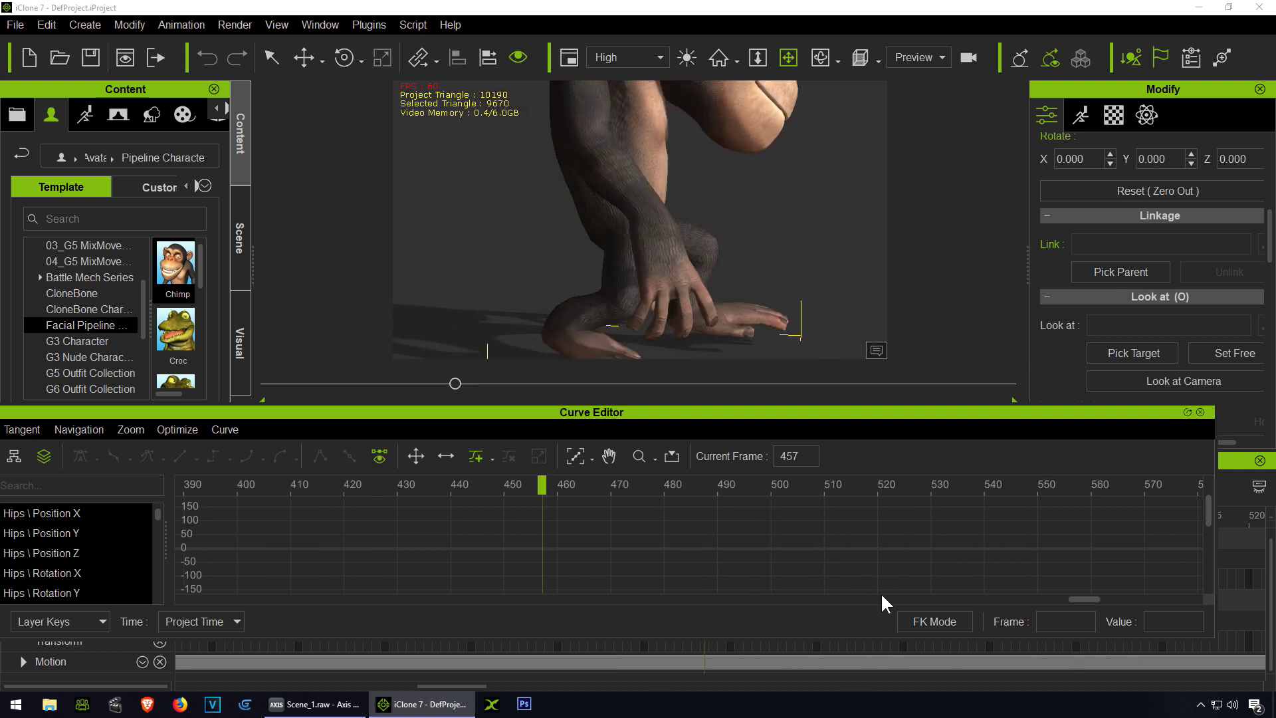
- Open Edit Motion Layer in FK mode and pick the chimp's left and right forearm bones
click(924, 621)
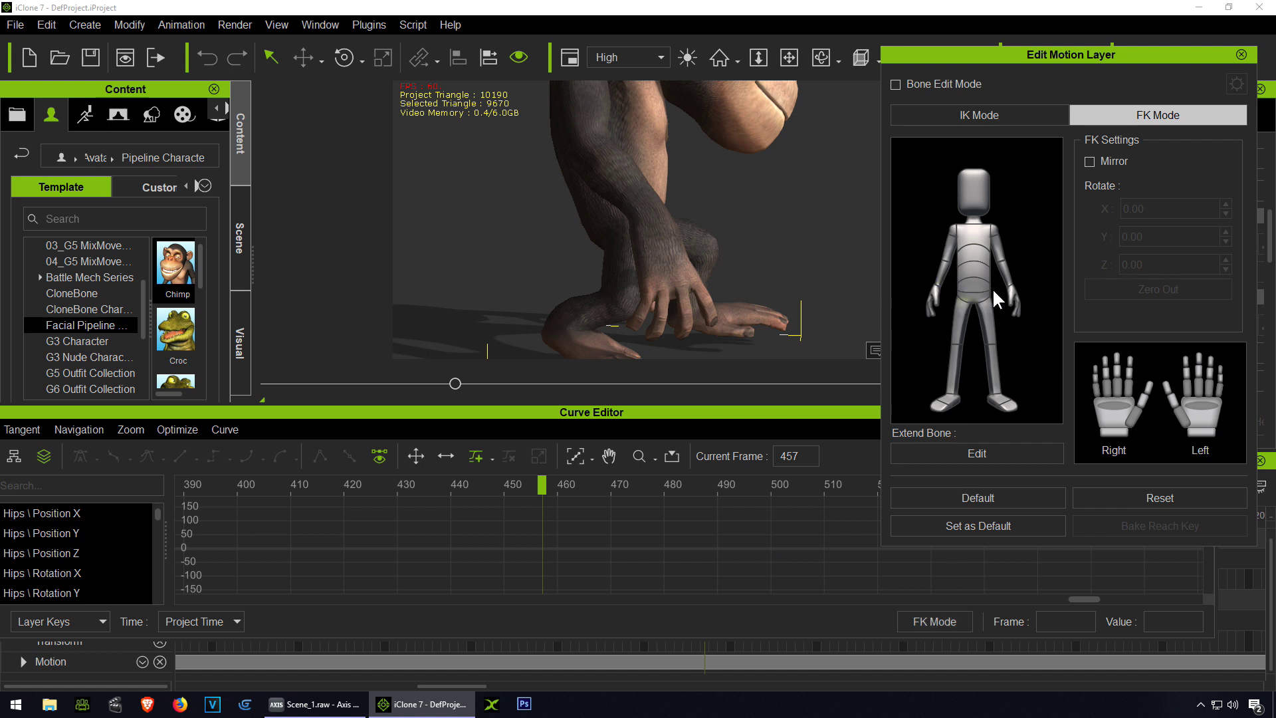
click(1011, 282)
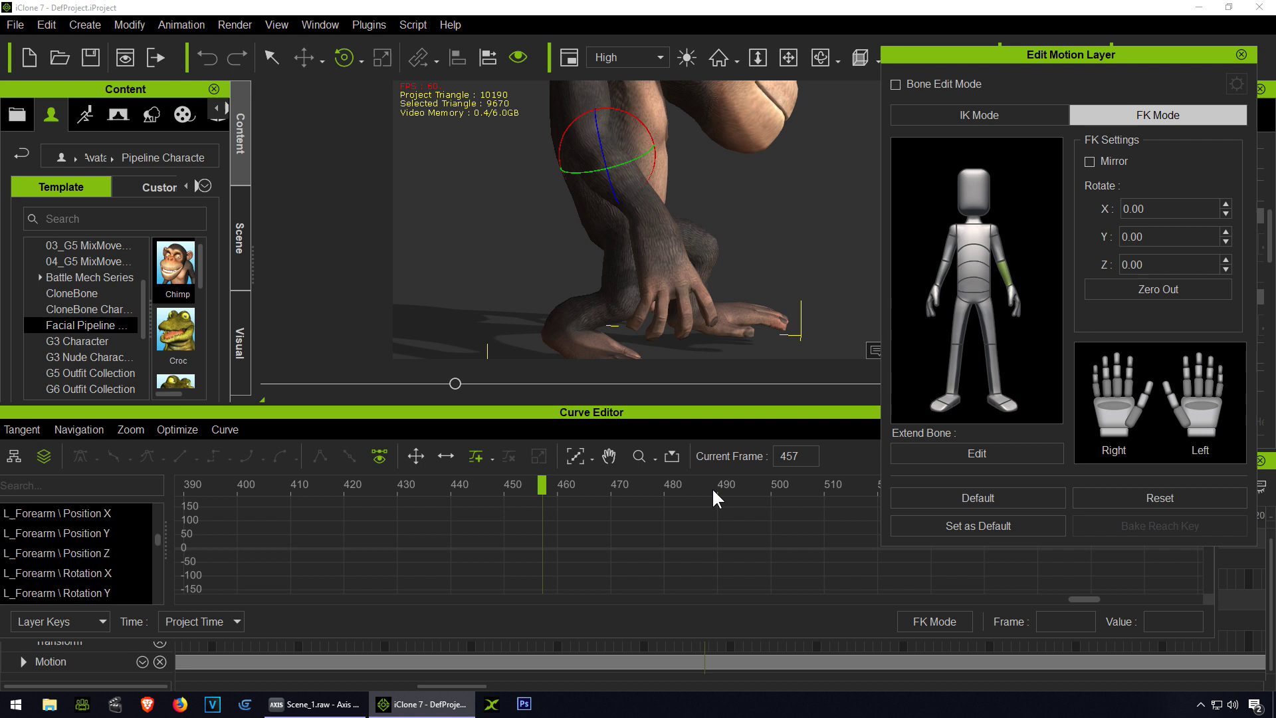
drag(543, 498, 430, 497)
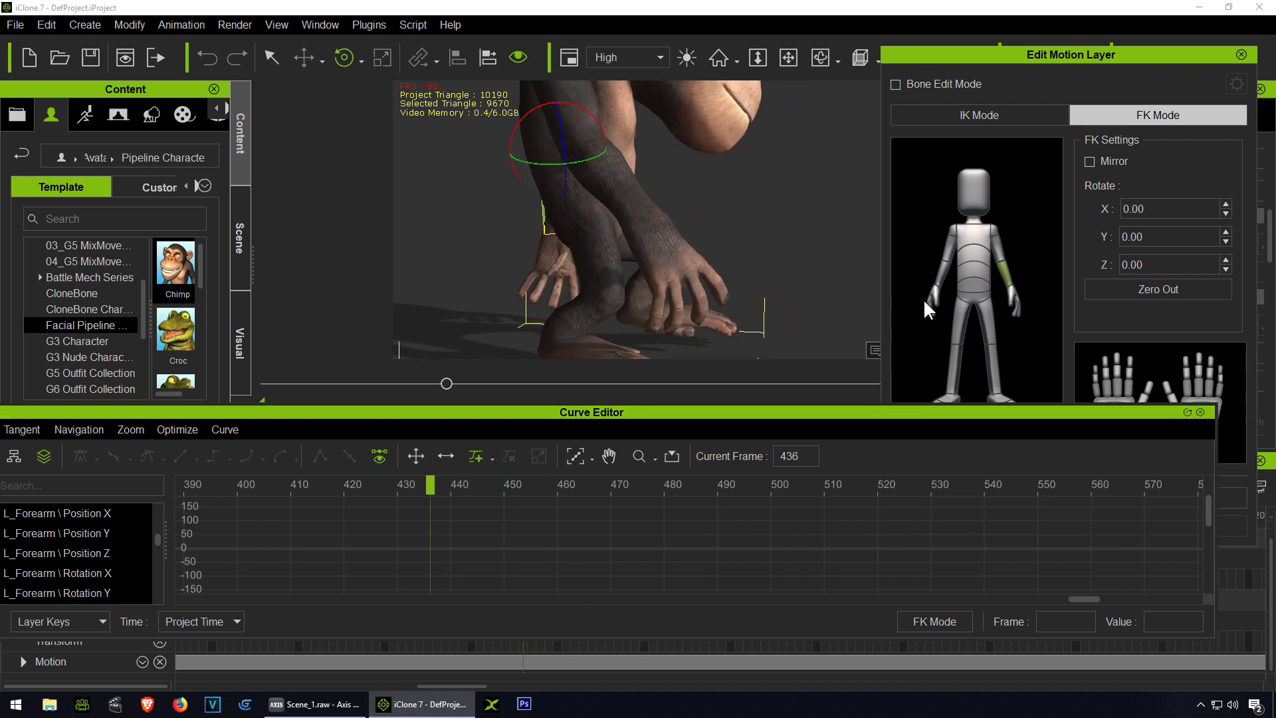
click(942, 266)
- Toggle Bone Edit Mode on and off and scrub the playhead to around frame 450
click(895, 86)
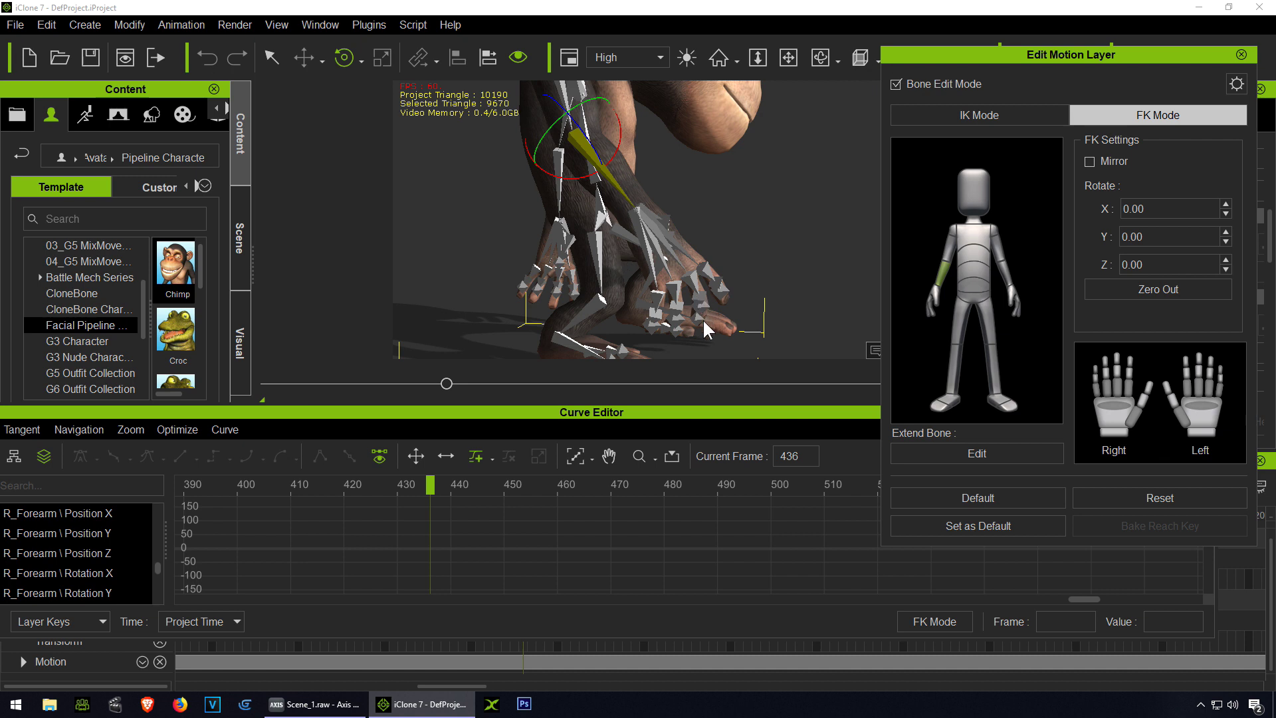
click(894, 84)
mouse_move(560, 497)
mouse_down()
mouse_move(364, 506)
mouse_move(405, 504)
mouse_move(371, 493)
mouse_up()
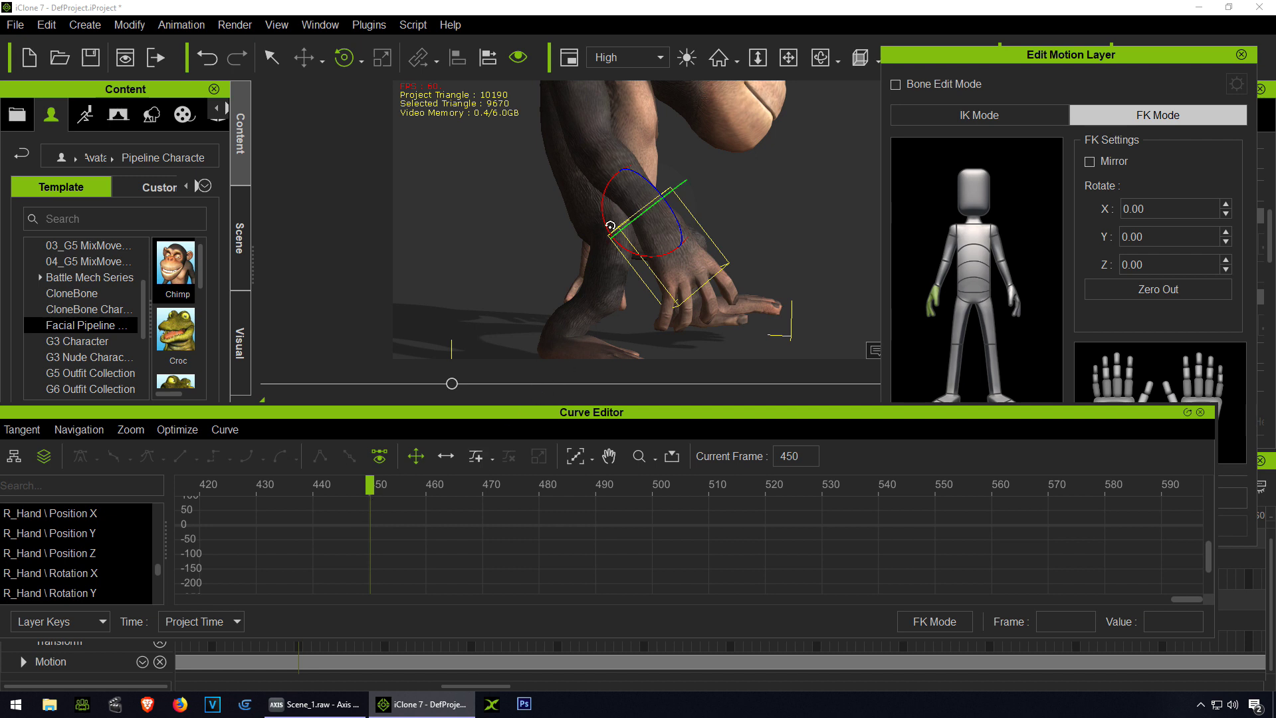
- Key R_Hand rotations at frames 450, 456 and 472 with the rotate gizmo
drag(603, 216, 604, 221)
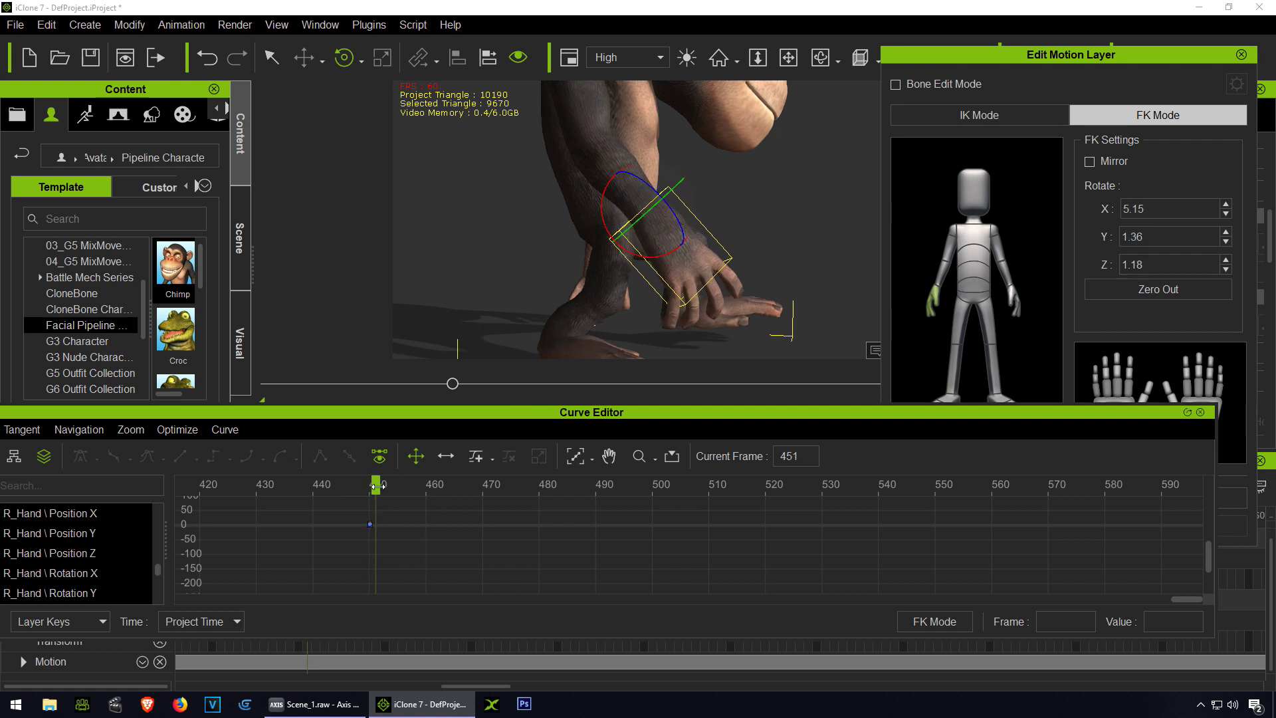
drag(370, 486, 403, 486)
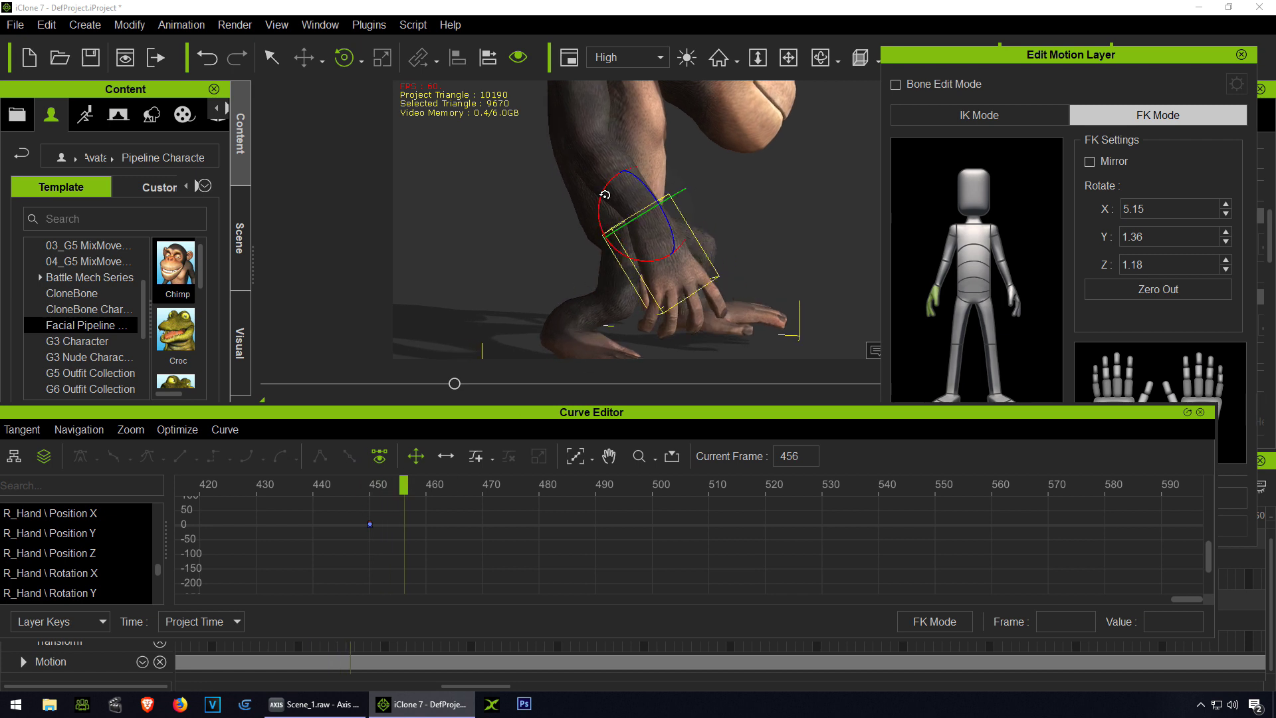
drag(604, 195, 605, 204)
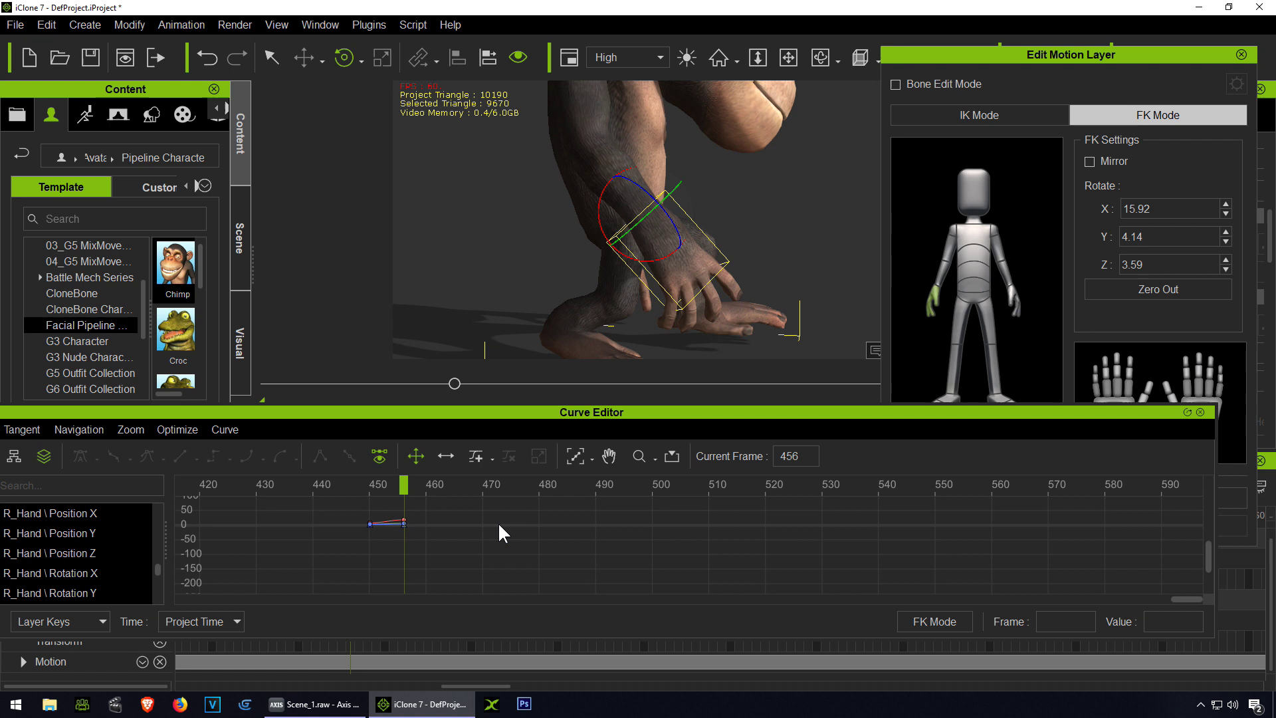
mouse_move(404, 486)
mouse_down()
mouse_move(389, 489)
mouse_move(494, 488)
mouse_up()
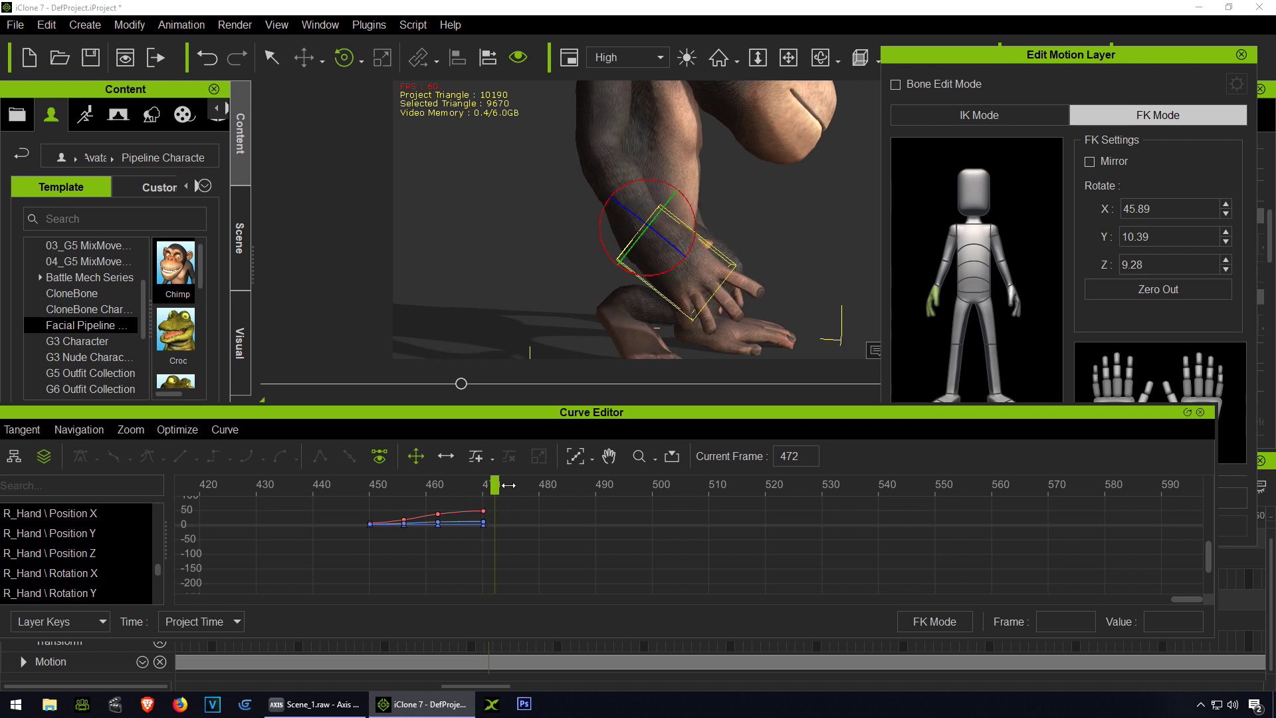
drag(666, 262, 663, 273)
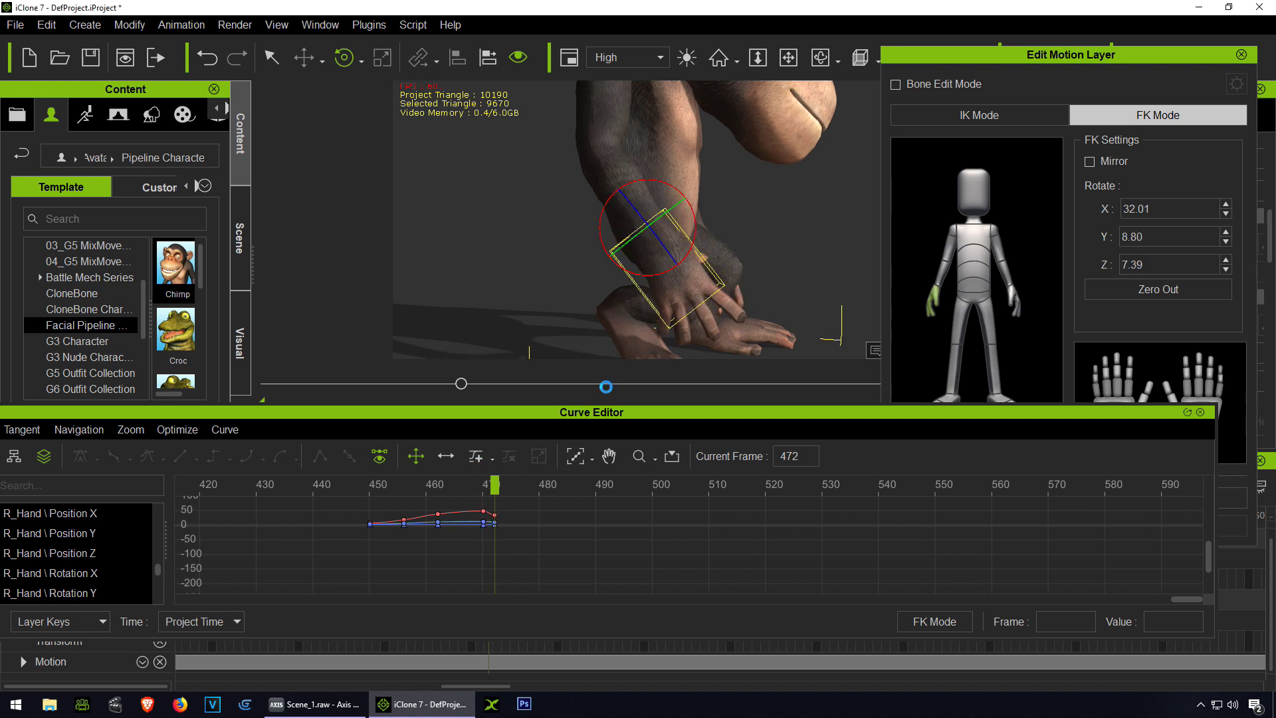
- Check the R_Forearm pose frame by frame, reselect R_Hand, and return the playhead to frame 447
key(Page_Up)
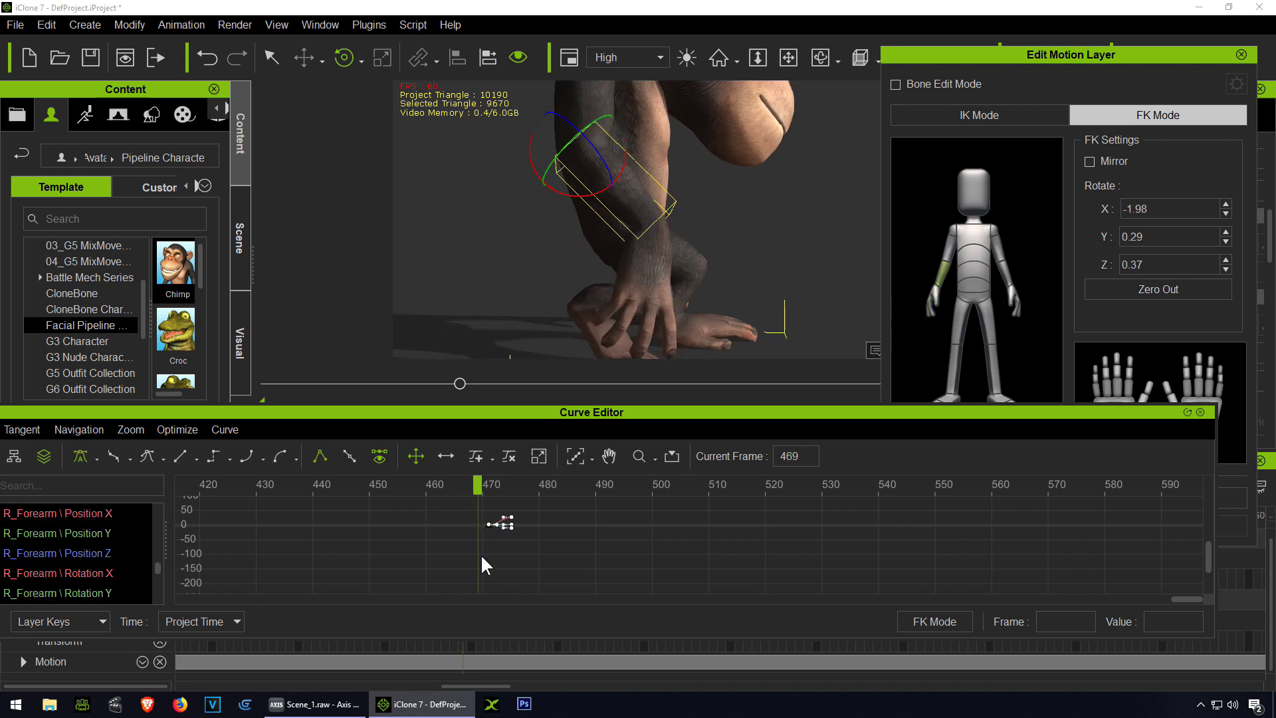
key(Left)
key(Left)
key(Left)
key(Right)
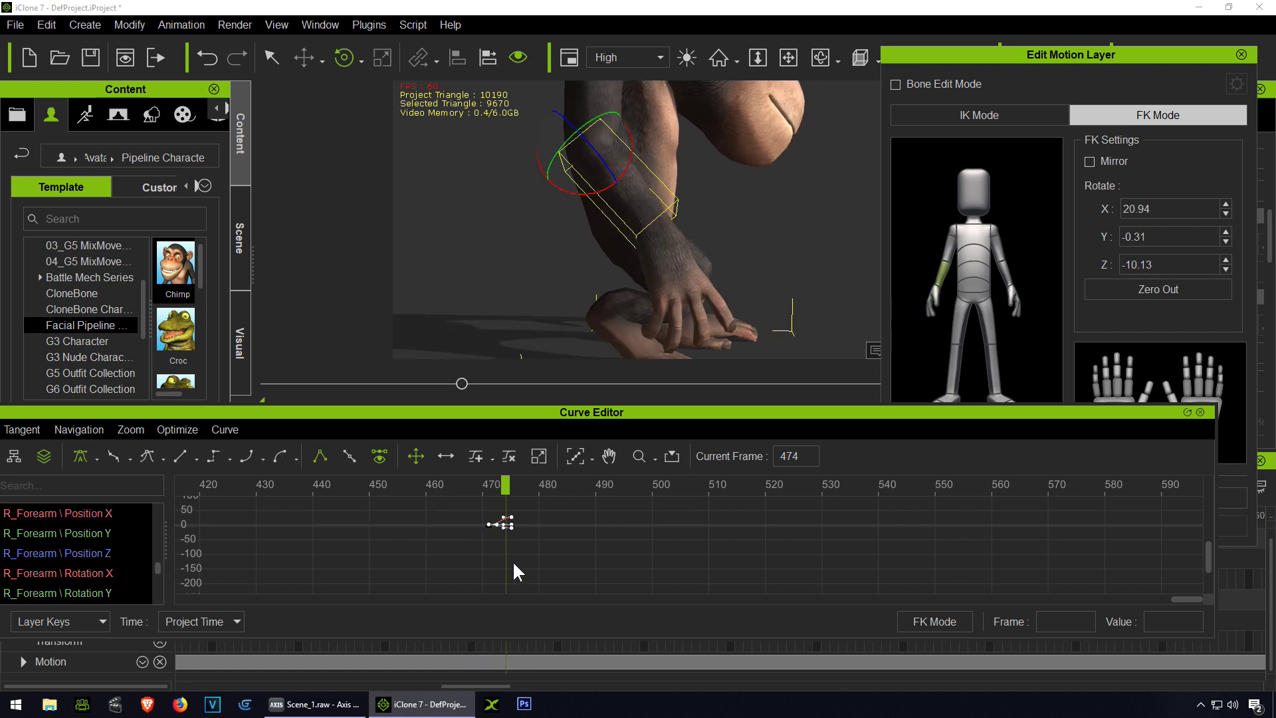
key(Right)
key(Right)
key(Right)
key(Left)
key(Left)
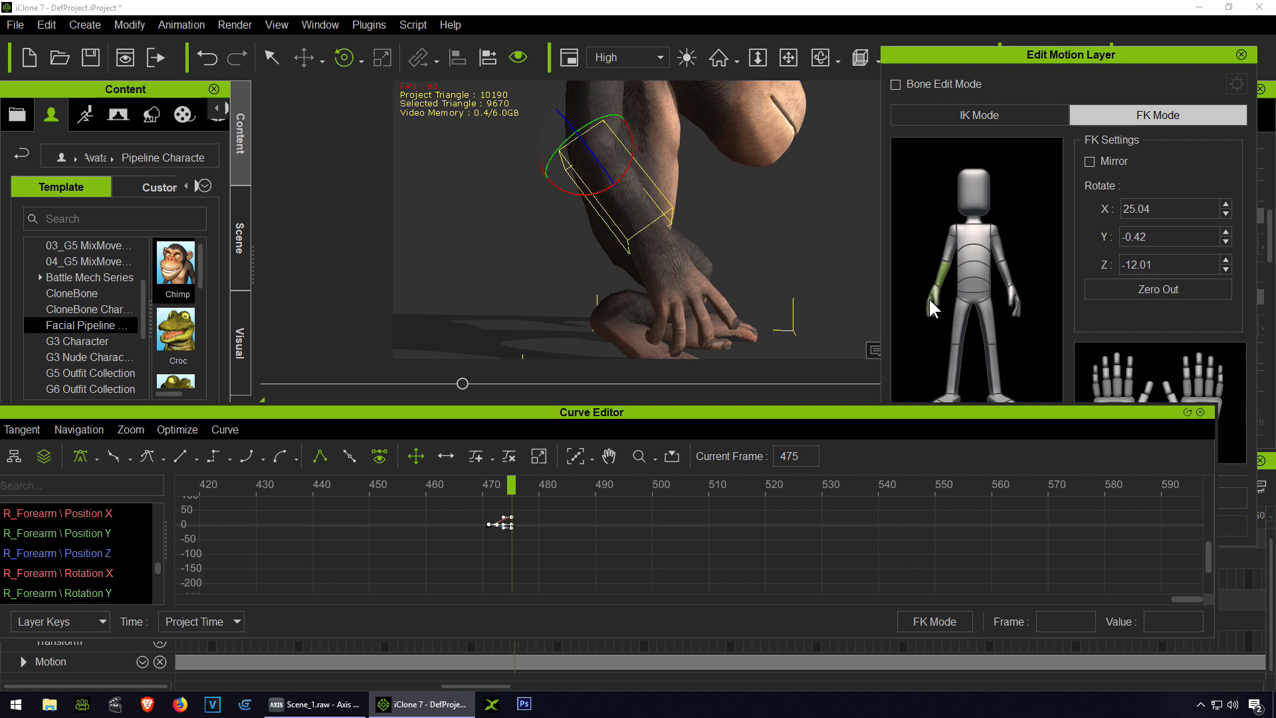
click(930, 293)
drag(514, 486, 355, 487)
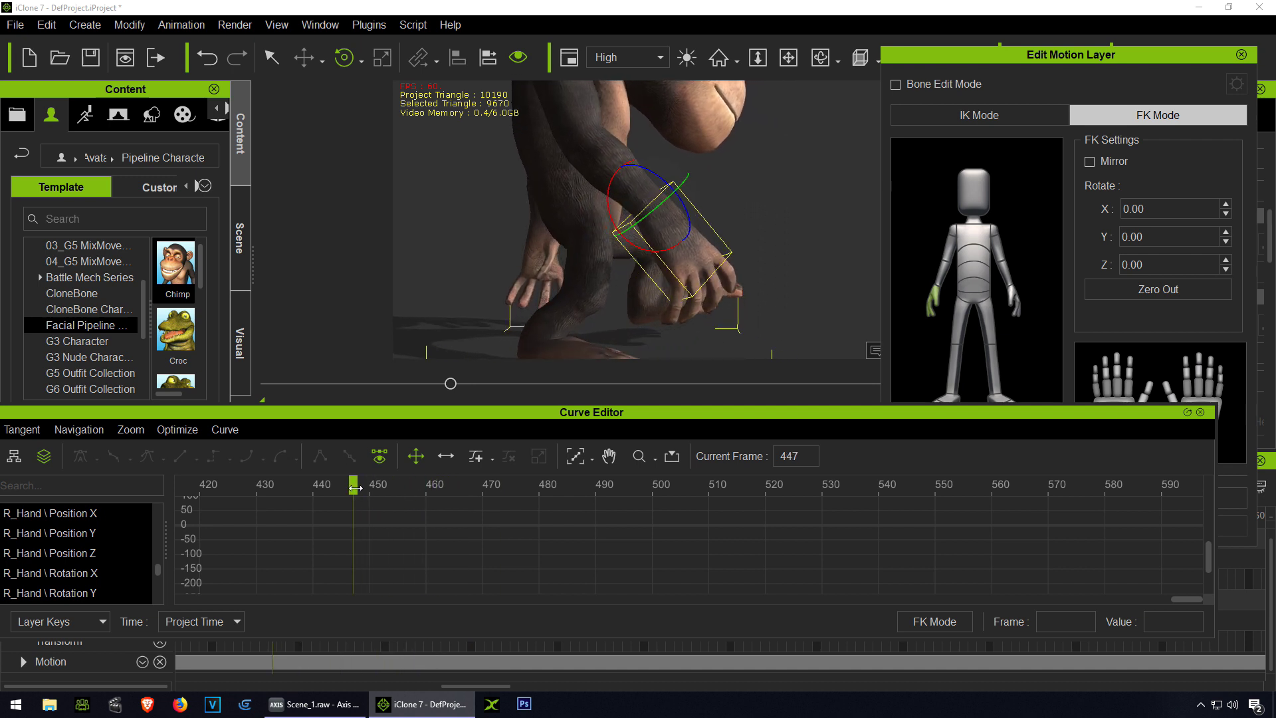
- Key R_Hand rotations at frames 447, 459 and 462, bending the wrist progressively down
drag(636, 242, 639, 246)
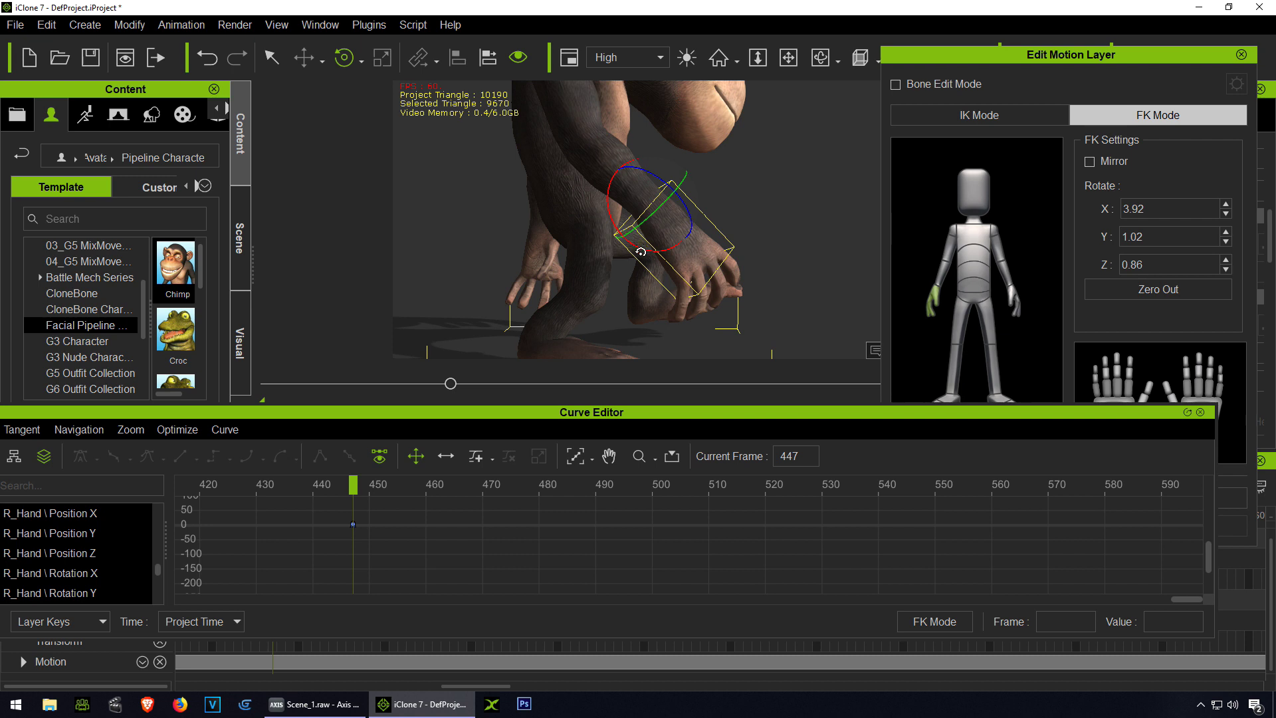
drag(380, 494, 377, 494)
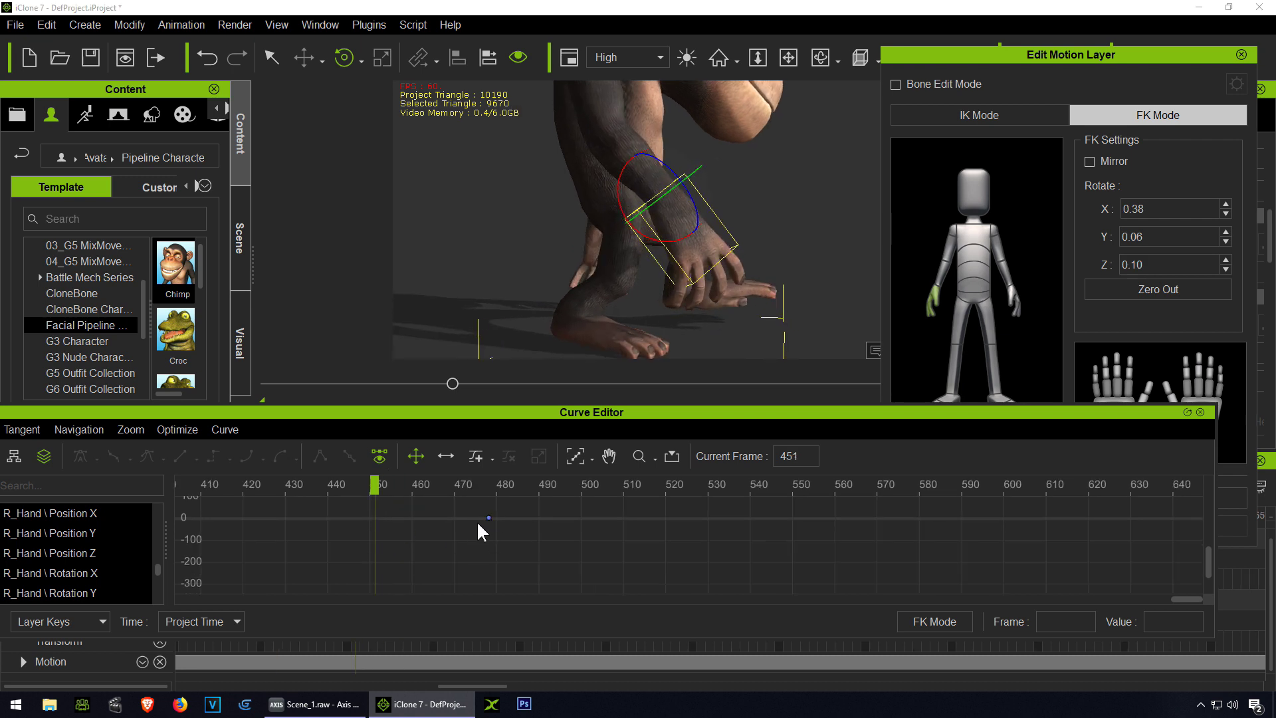
scroll(473, 521, up, 2)
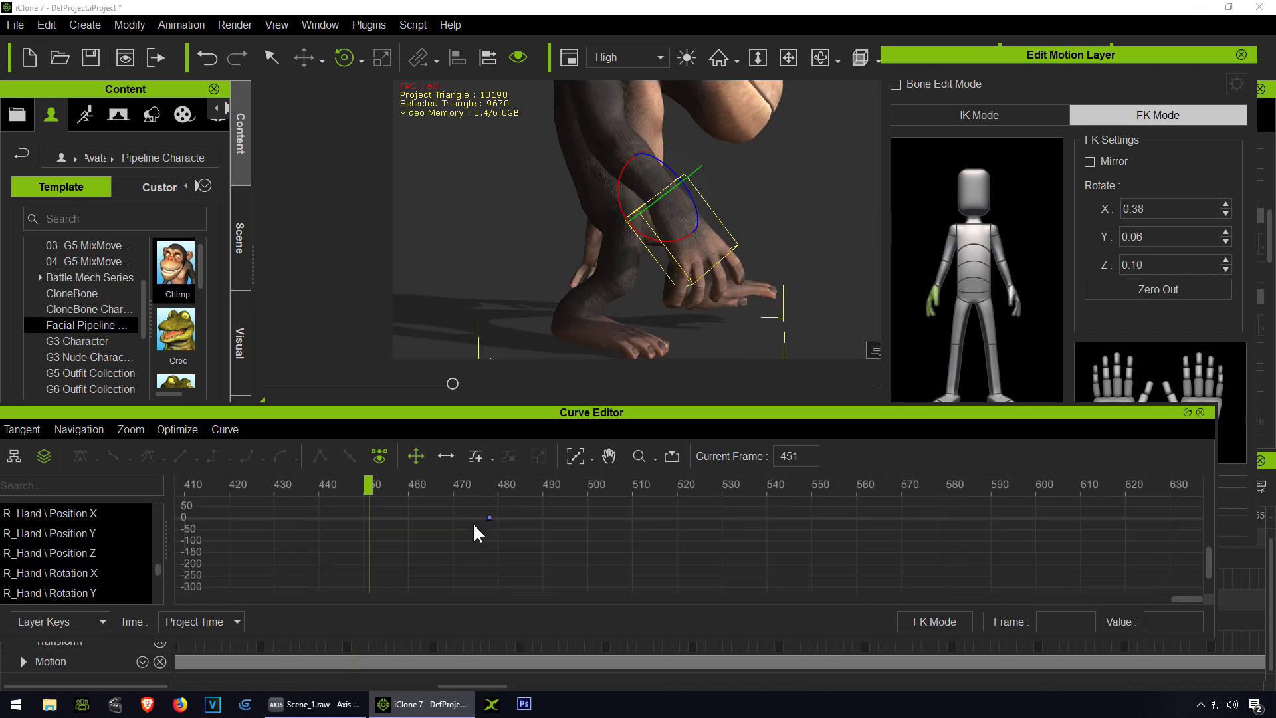
click(397, 484)
mouse_move(648, 220)
mouse_down()
mouse_move(666, 252)
mouse_move(654, 238)
mouse_up()
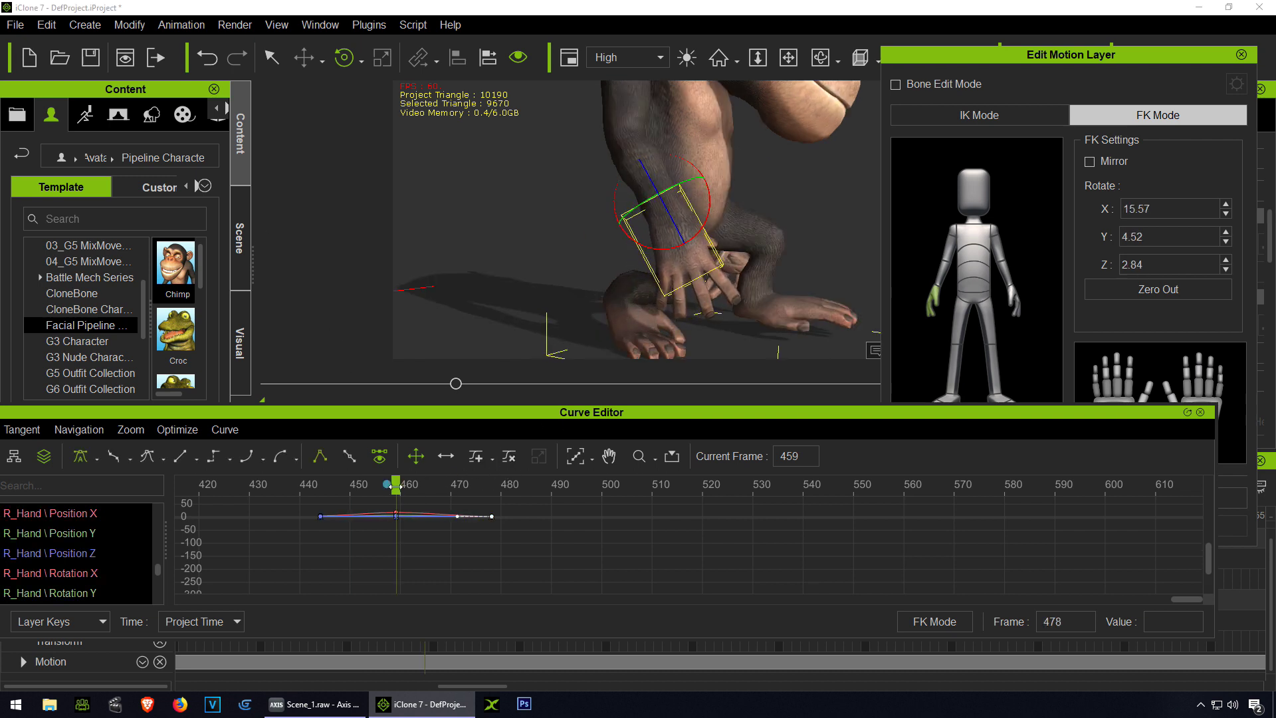
drag(397, 486, 410, 486)
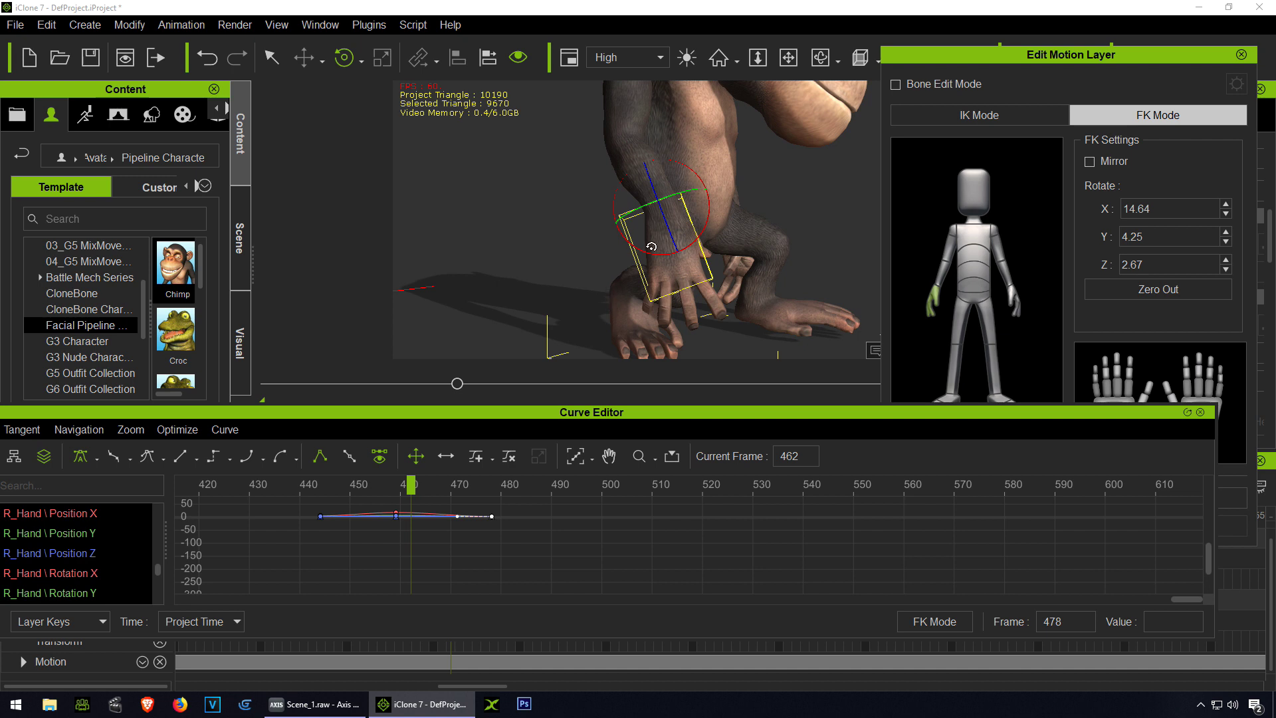
drag(648, 250, 666, 268)
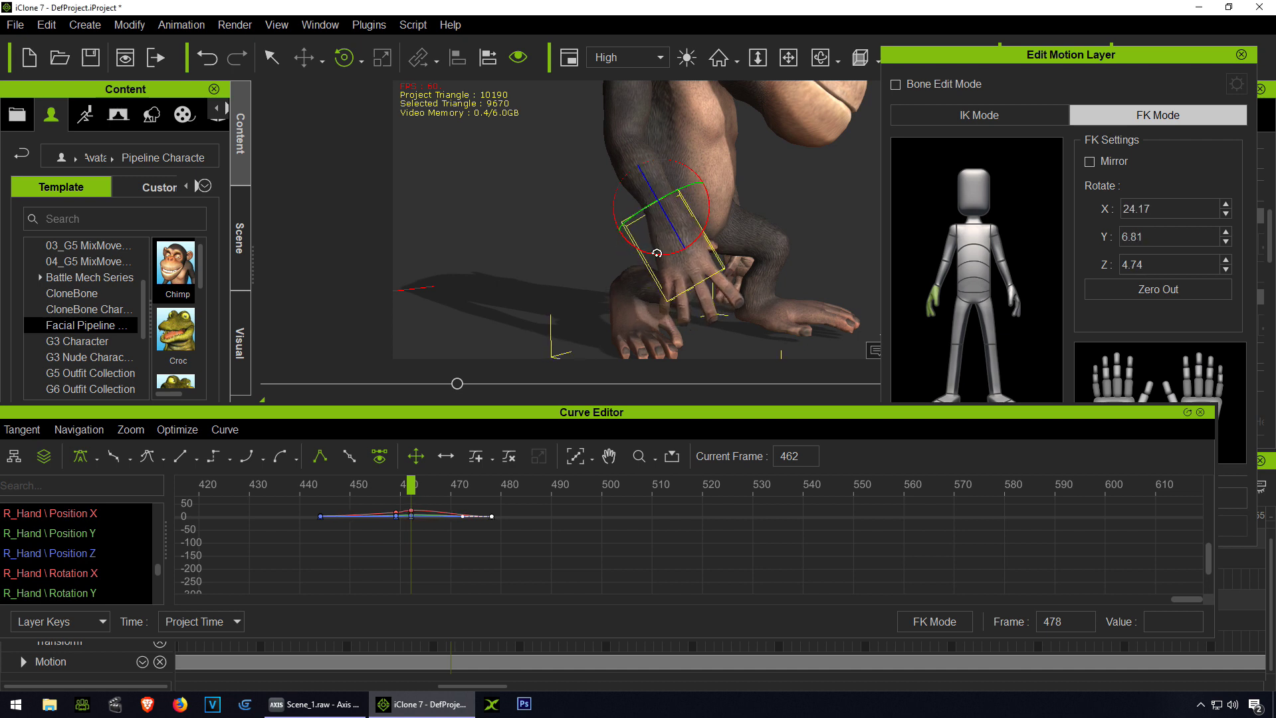
- Key further downward R_Hand bends at frames 466 and 469, then advance to frame 472
drag(414, 486, 437, 483)
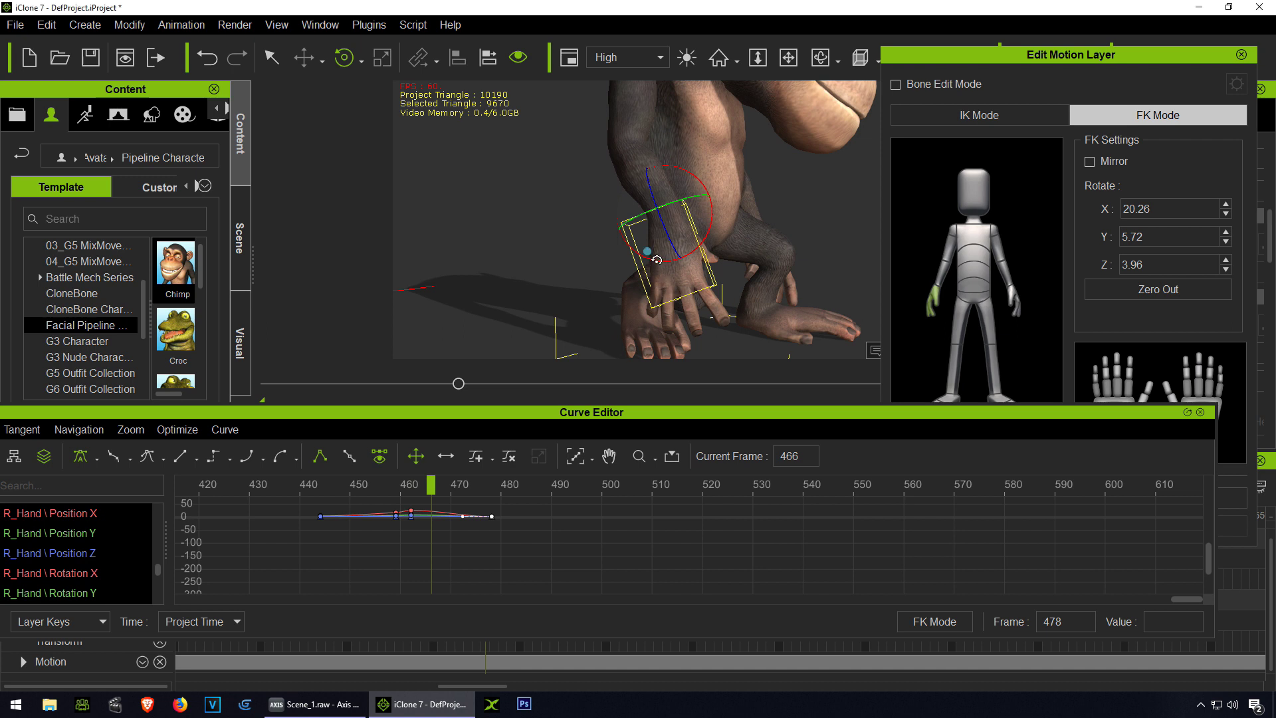
drag(657, 260, 627, 297)
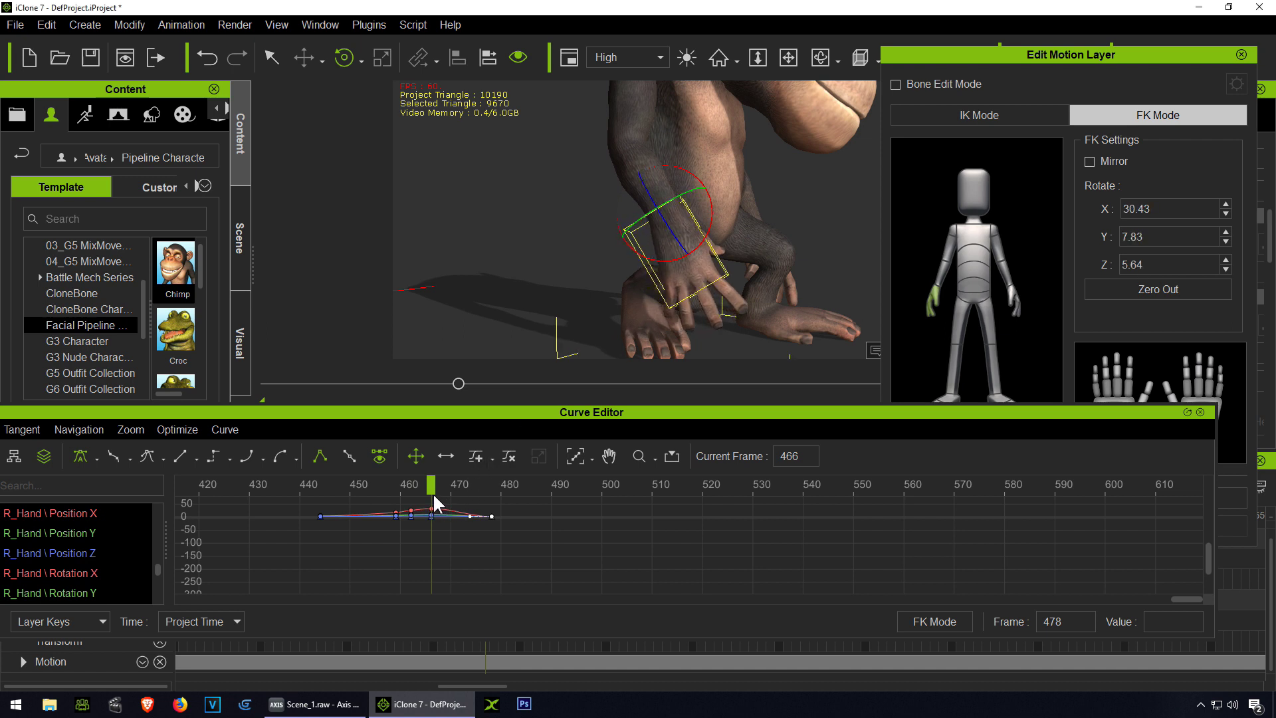
drag(431, 486, 448, 486)
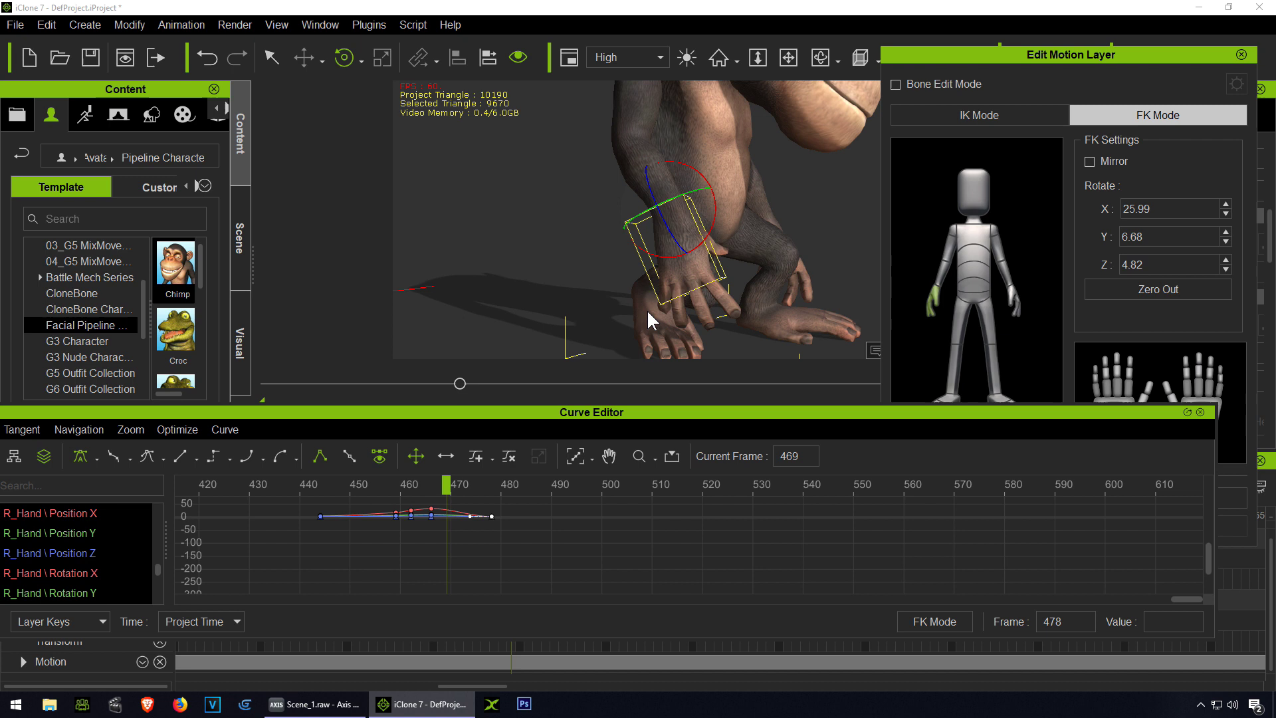
drag(664, 259, 671, 261)
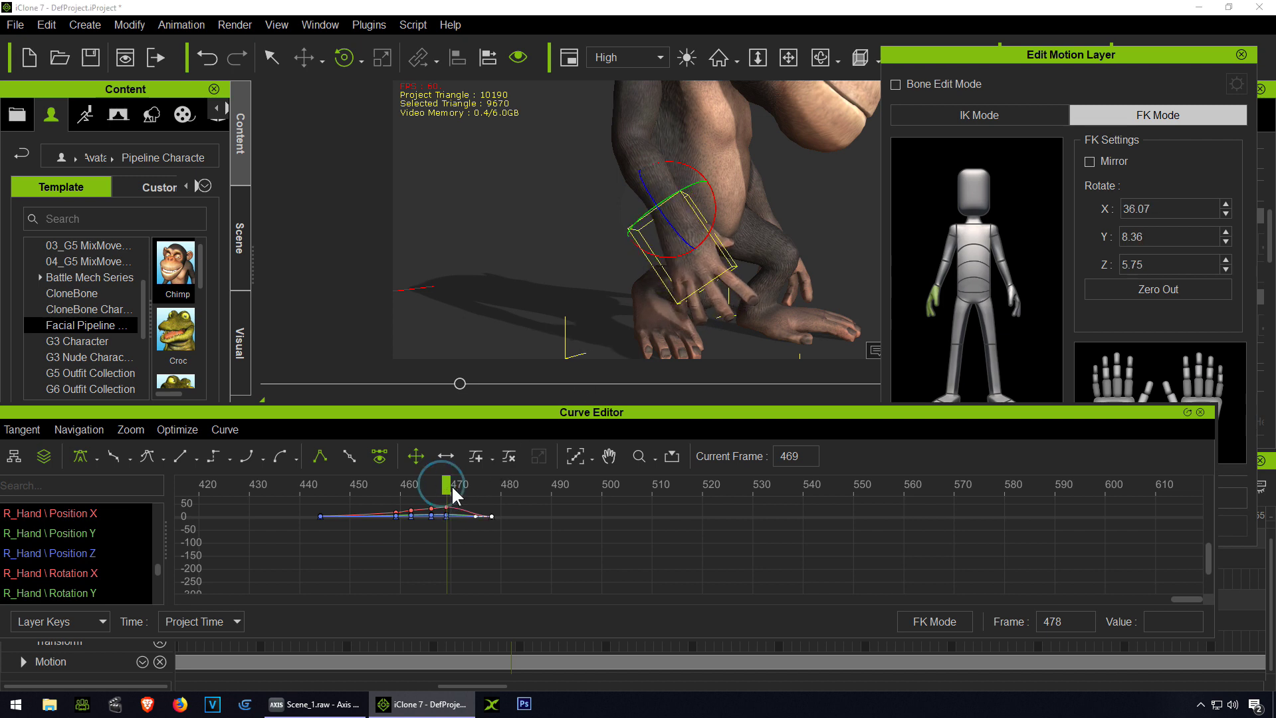
drag(447, 485, 464, 485)
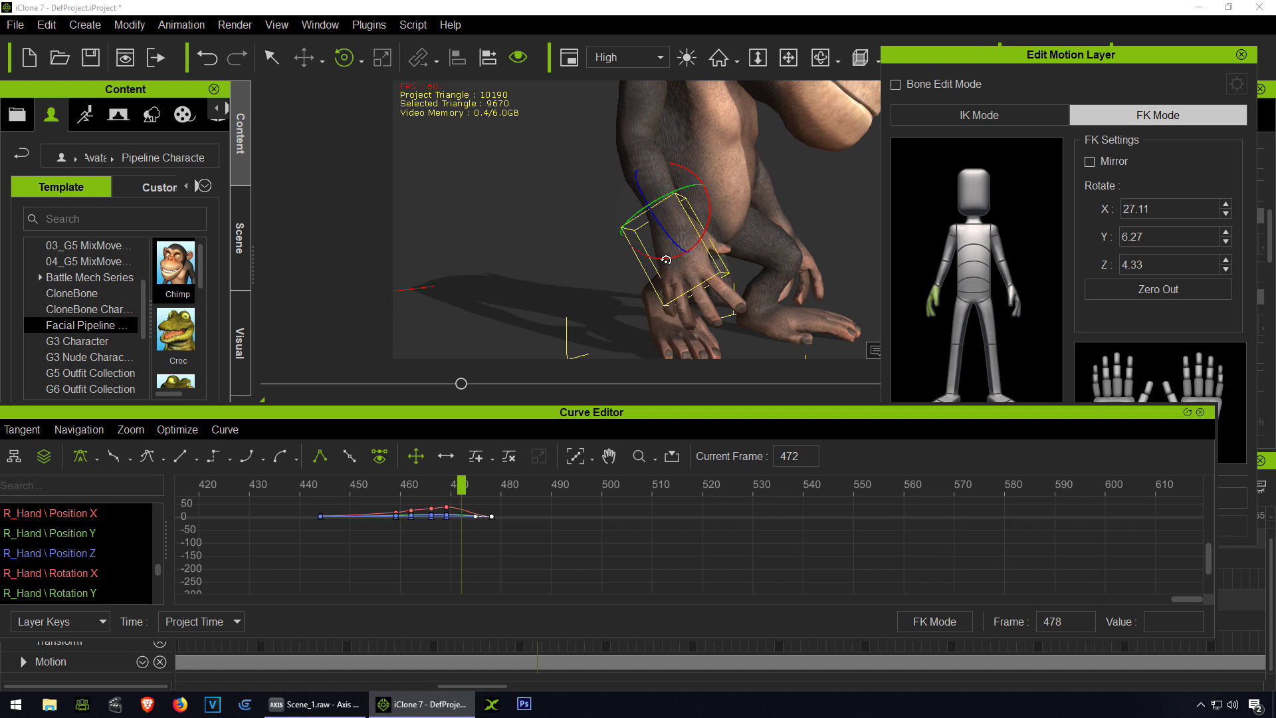
drag(666, 260, 670, 261)
scroll(529, 548, down, 2)
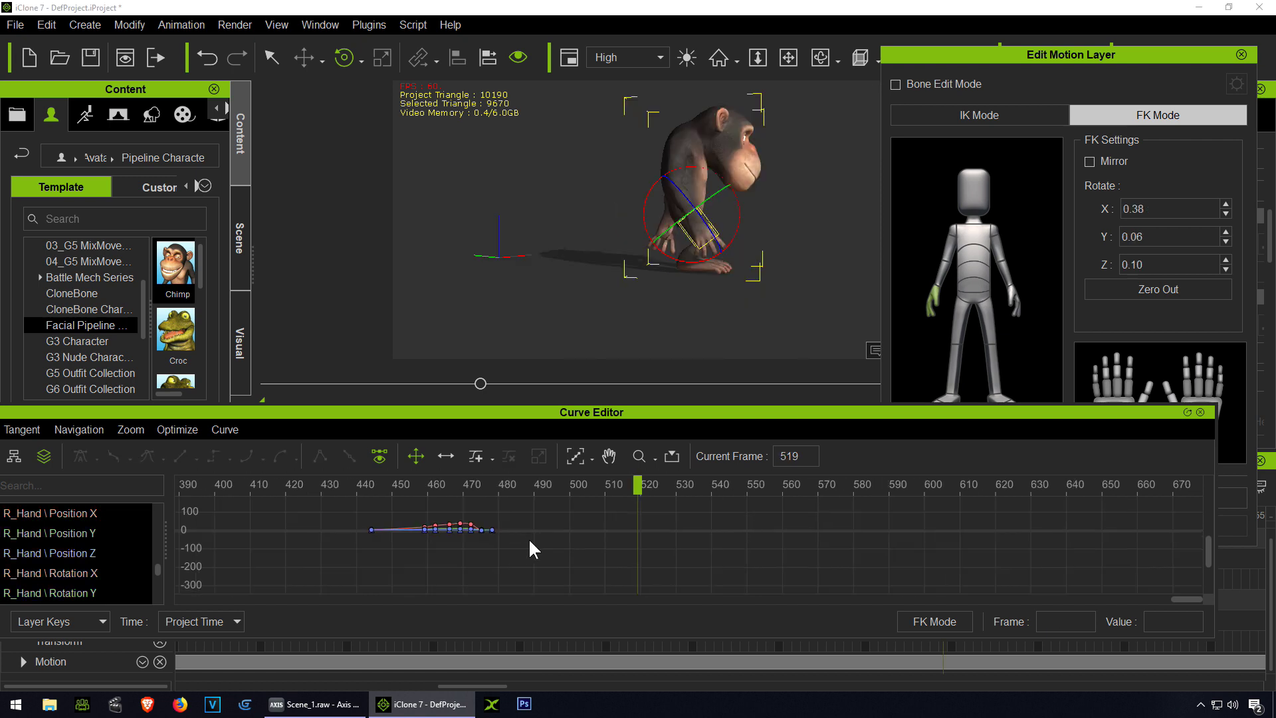
scroll(532, 533, down, 2)
scroll(543, 526, down, 1)
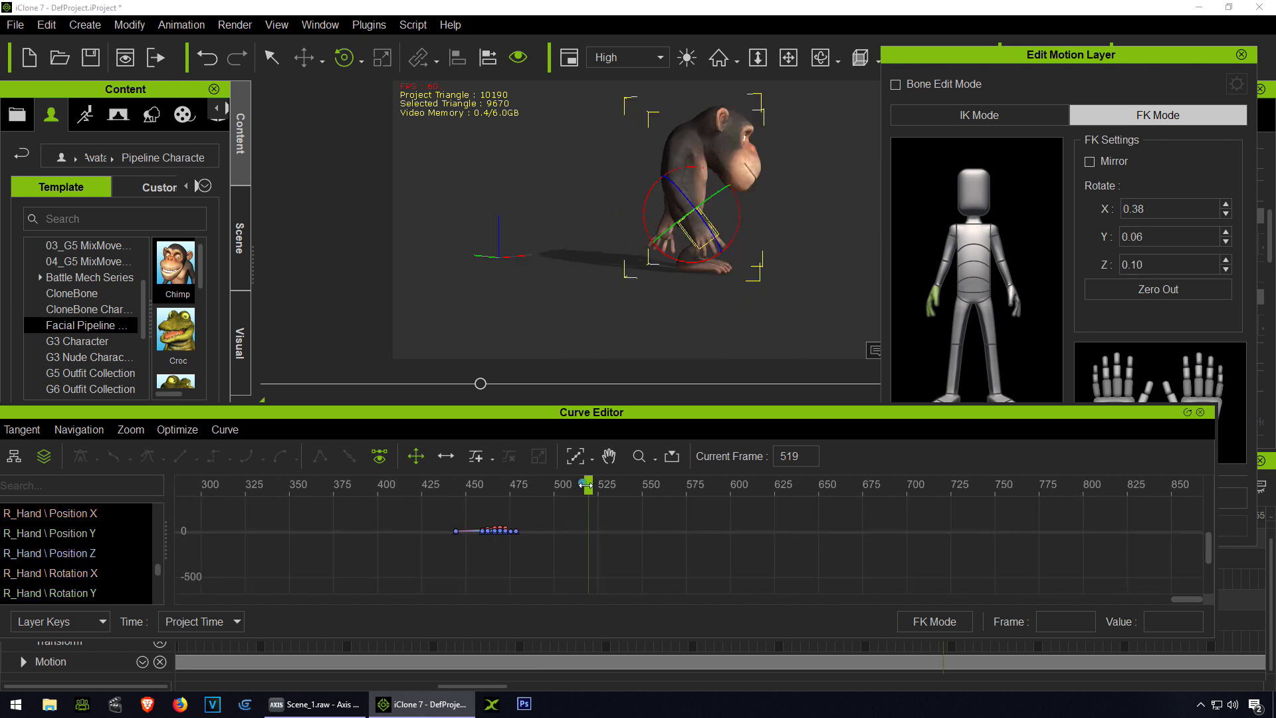
drag(586, 484, 363, 480)
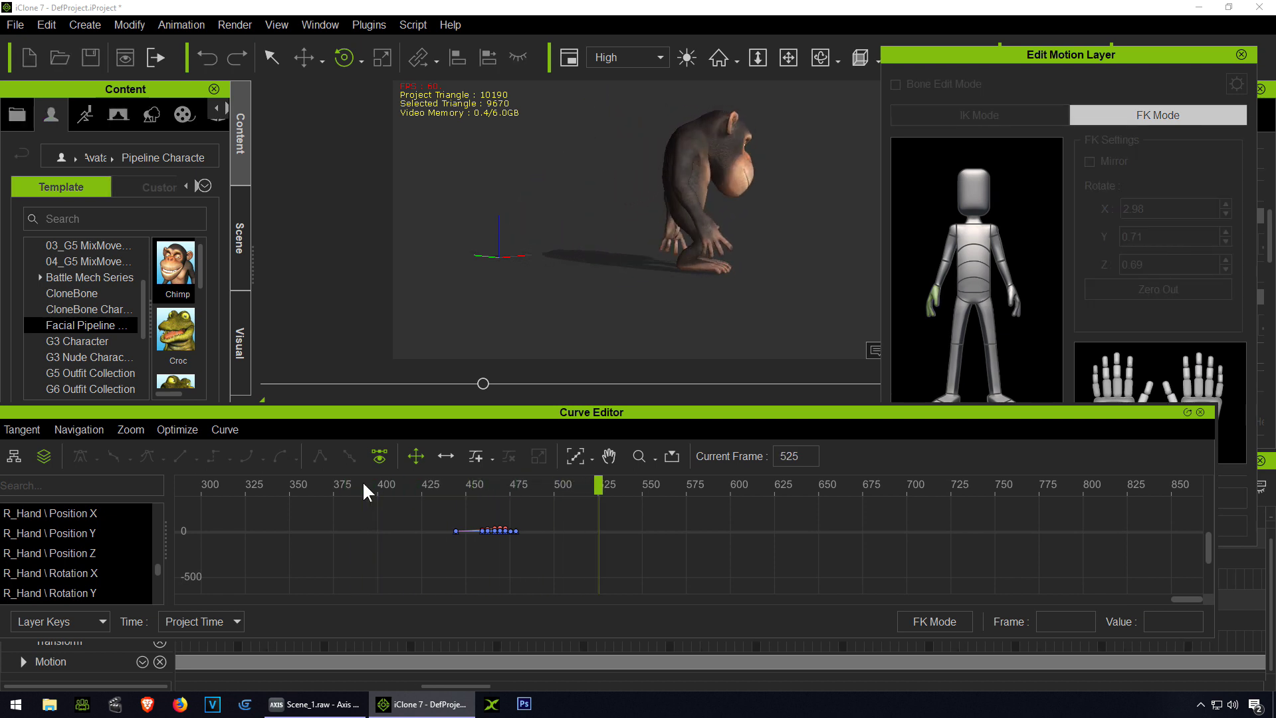
scroll(394, 565, down, 2)
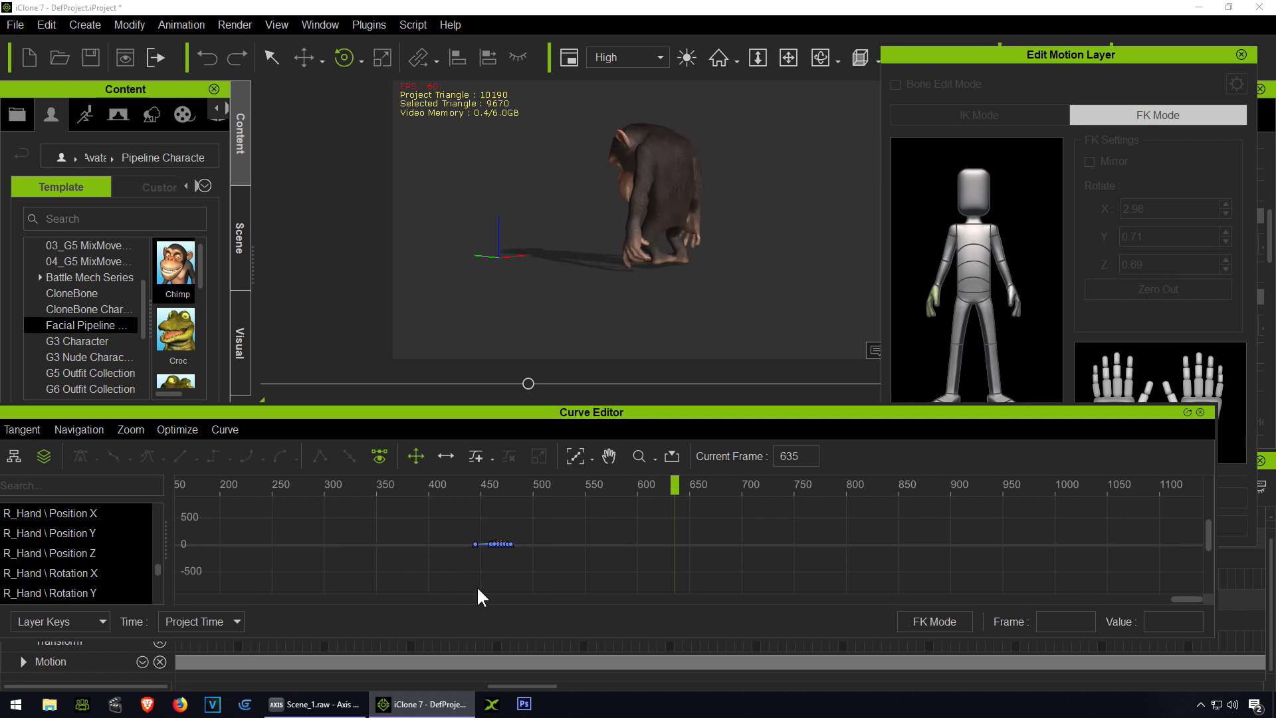
scroll(479, 584, down, 2)
key(space)
click(395, 486)
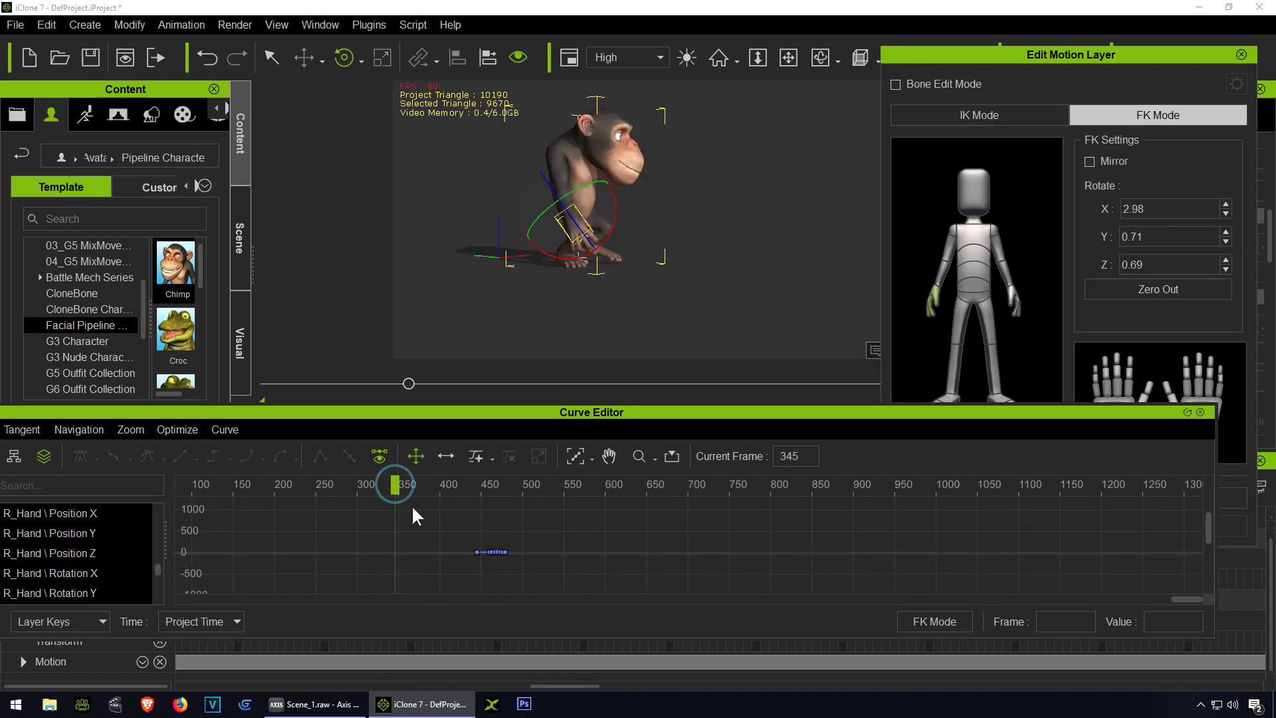
key(space)
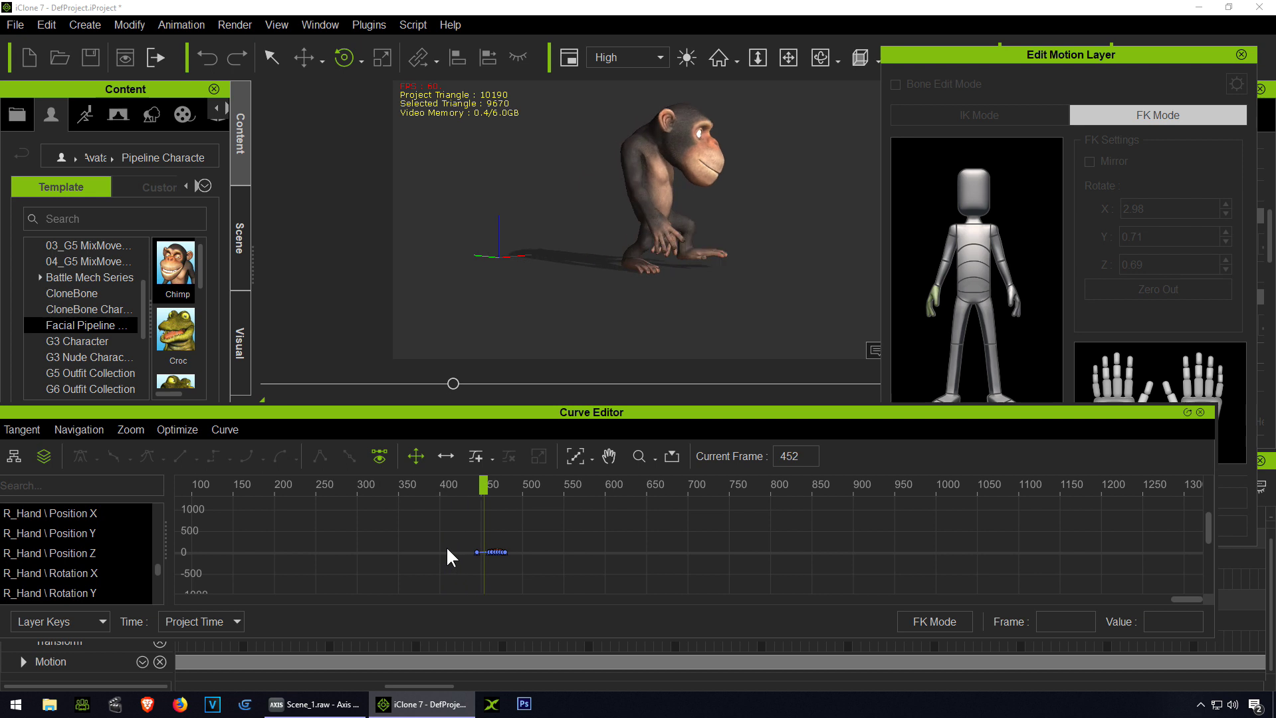